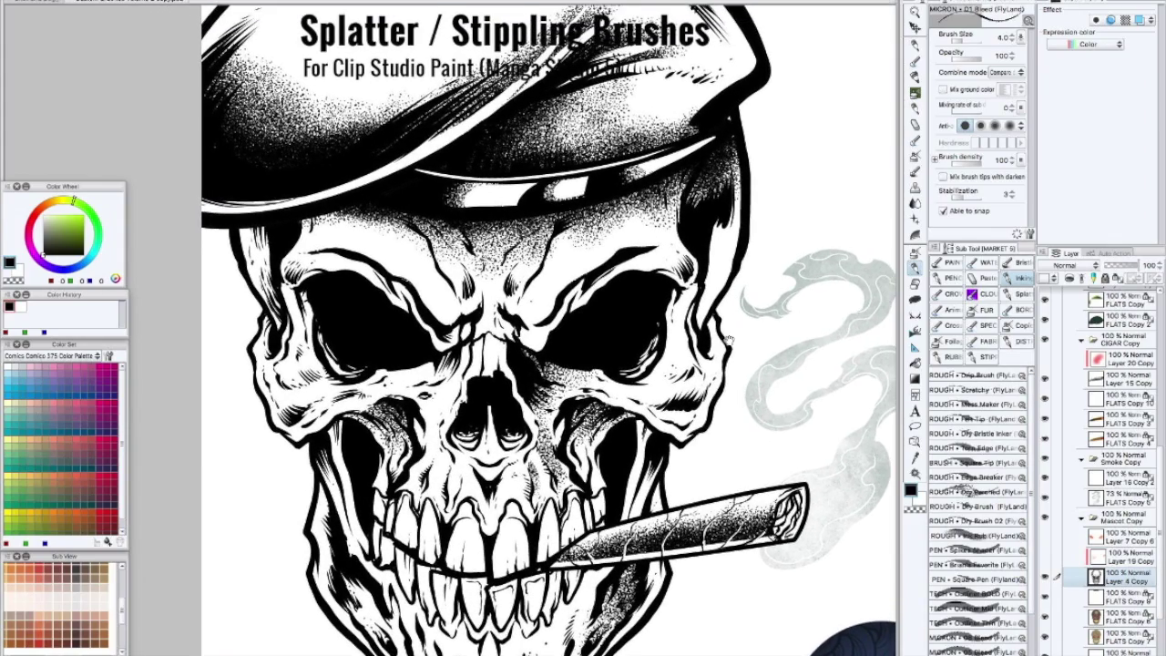
left_click_drag(725, 314, 708, 300)
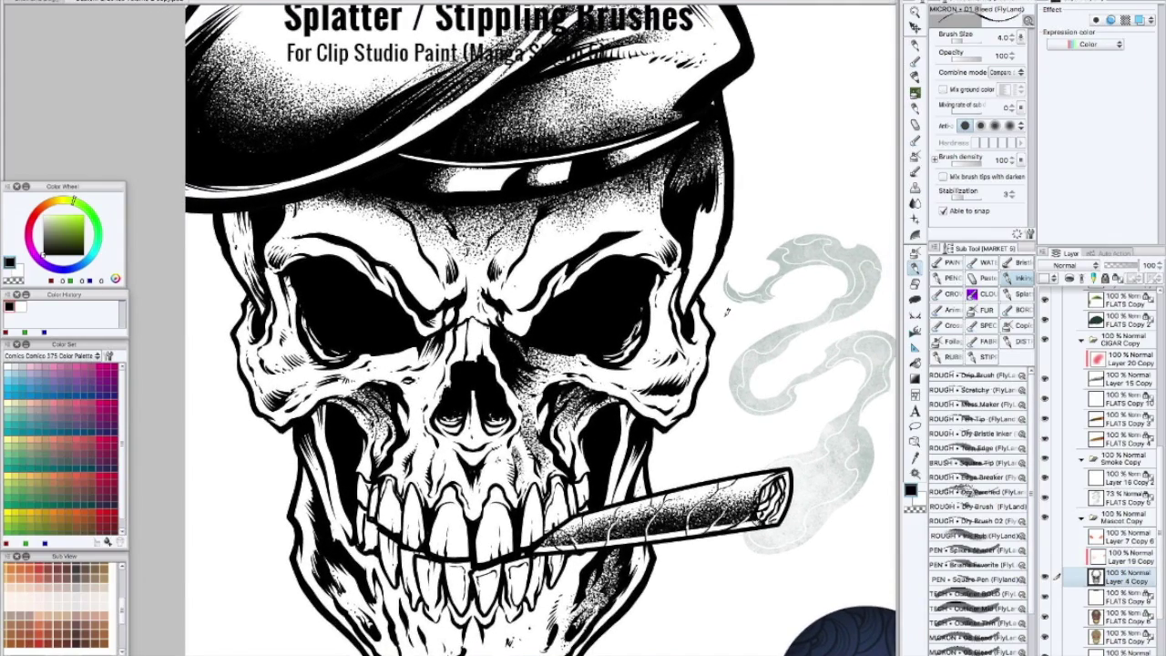
scroll(726, 311, "down", 4)
scroll(726, 310, "up", 4)
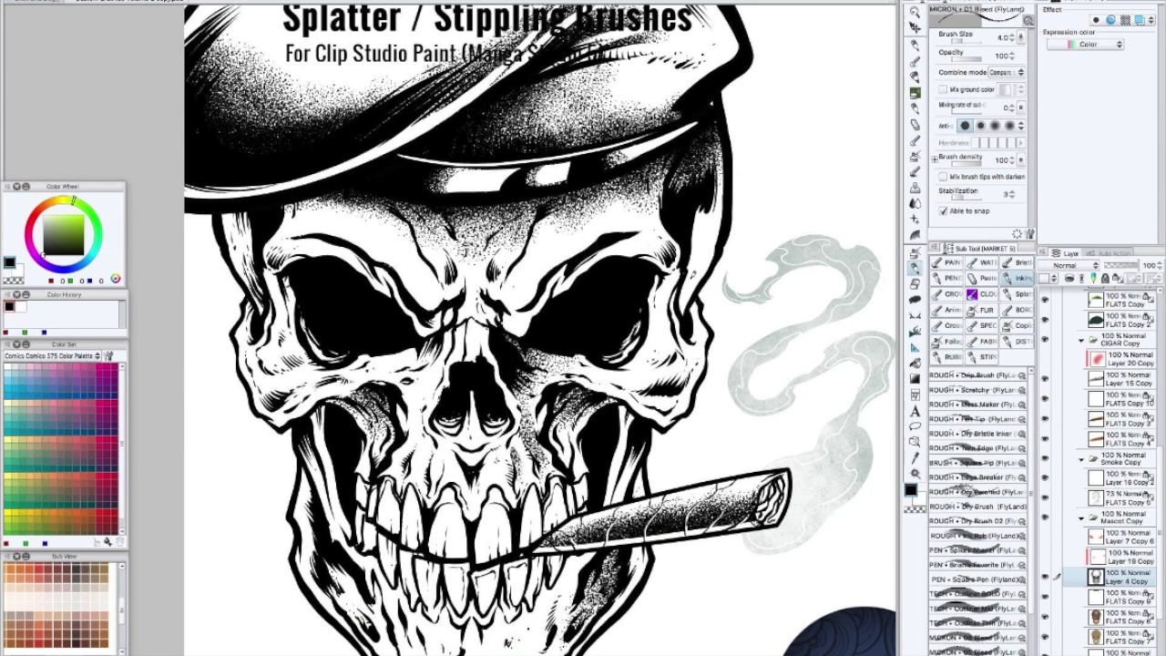
scroll(716, 394, "down", 2)
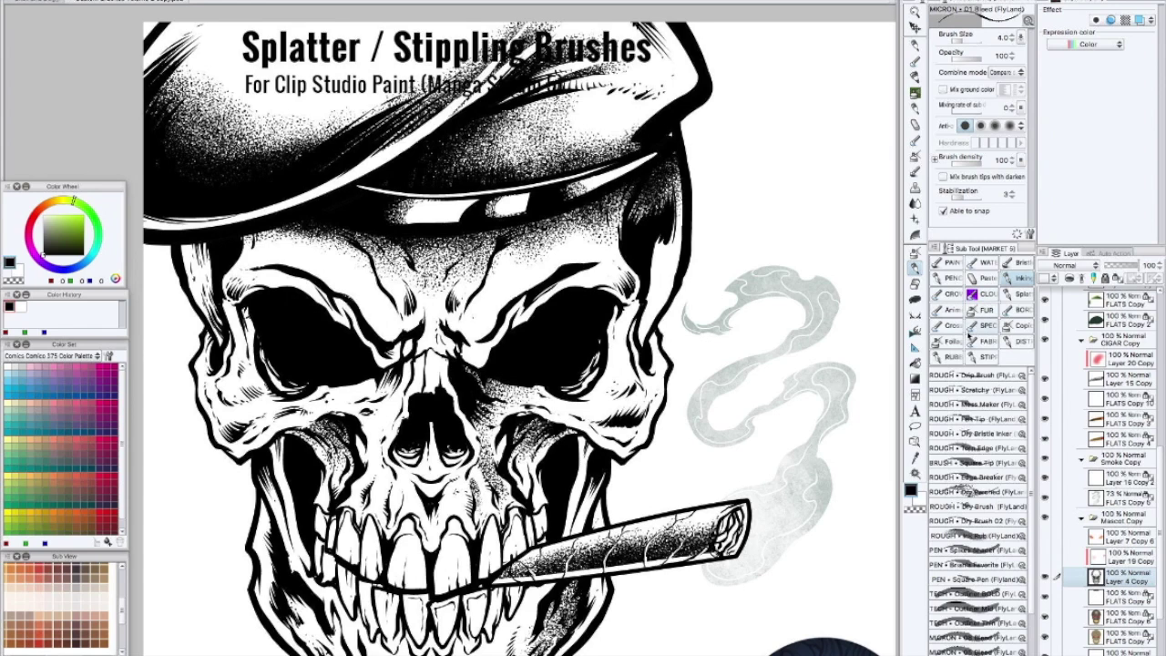
Look through the splatter and Copic brush groups and select the Water Spots brush from the stippling group.
left_click(1017, 294)
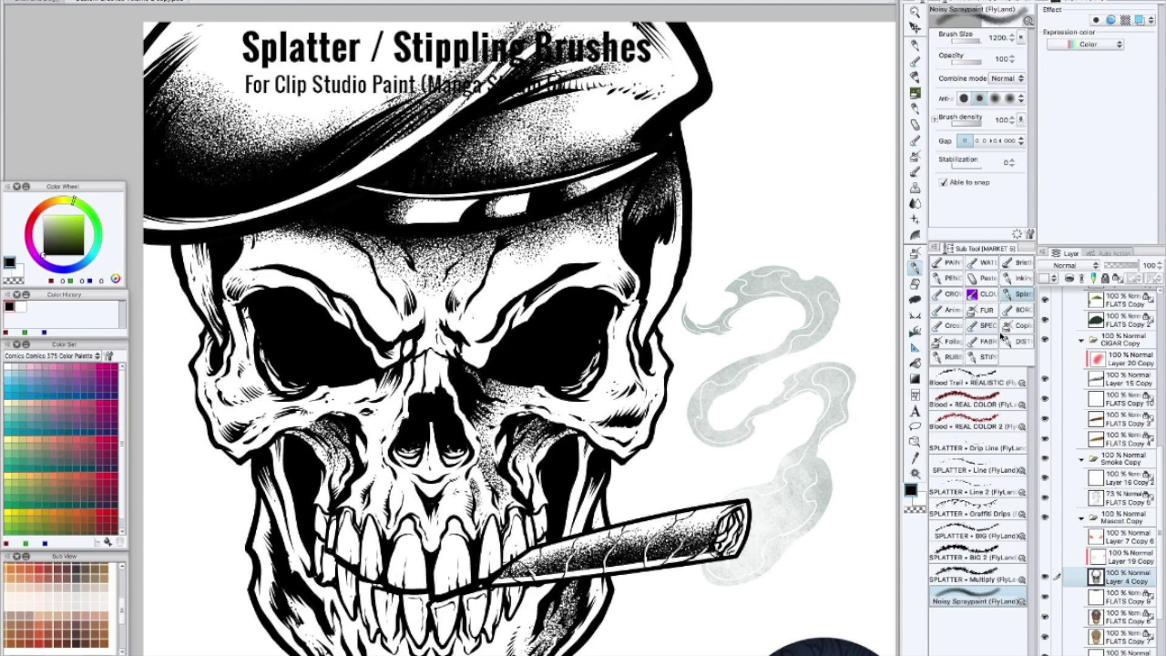
left_click(1013, 326)
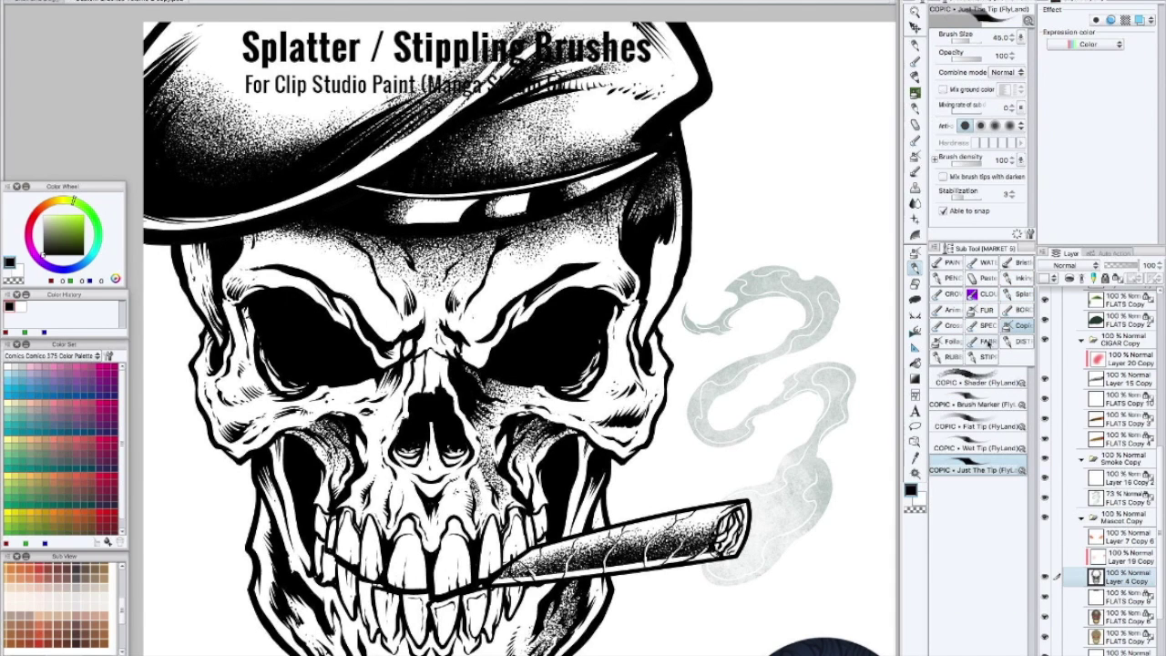
left_click(1016, 294)
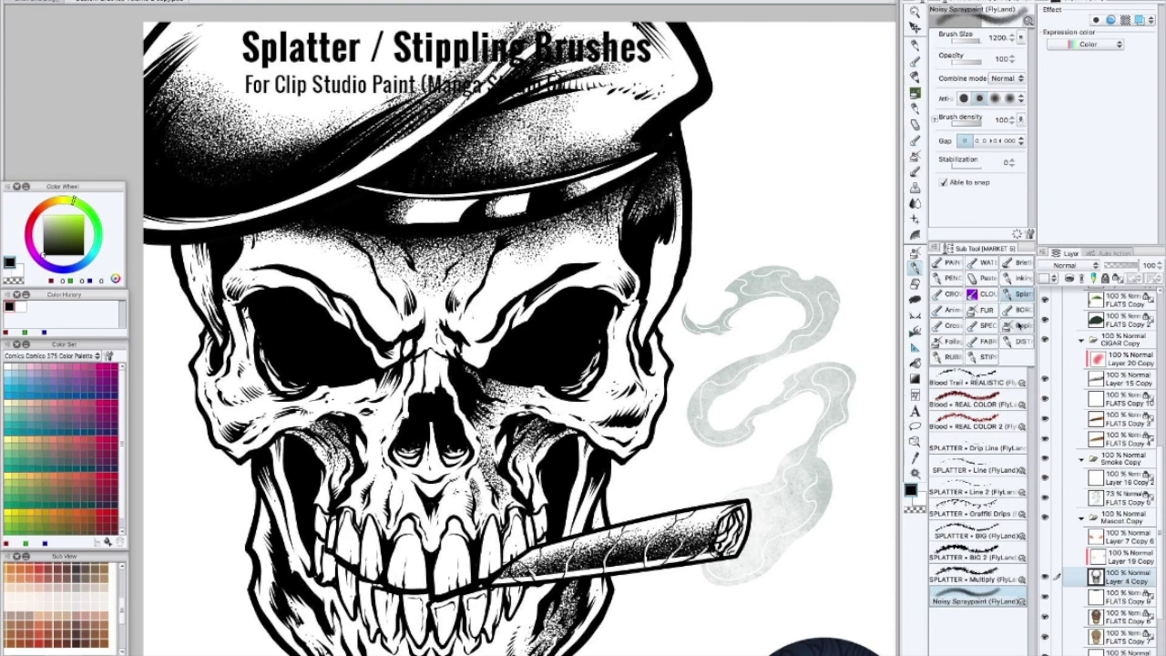
left_click(992, 352)
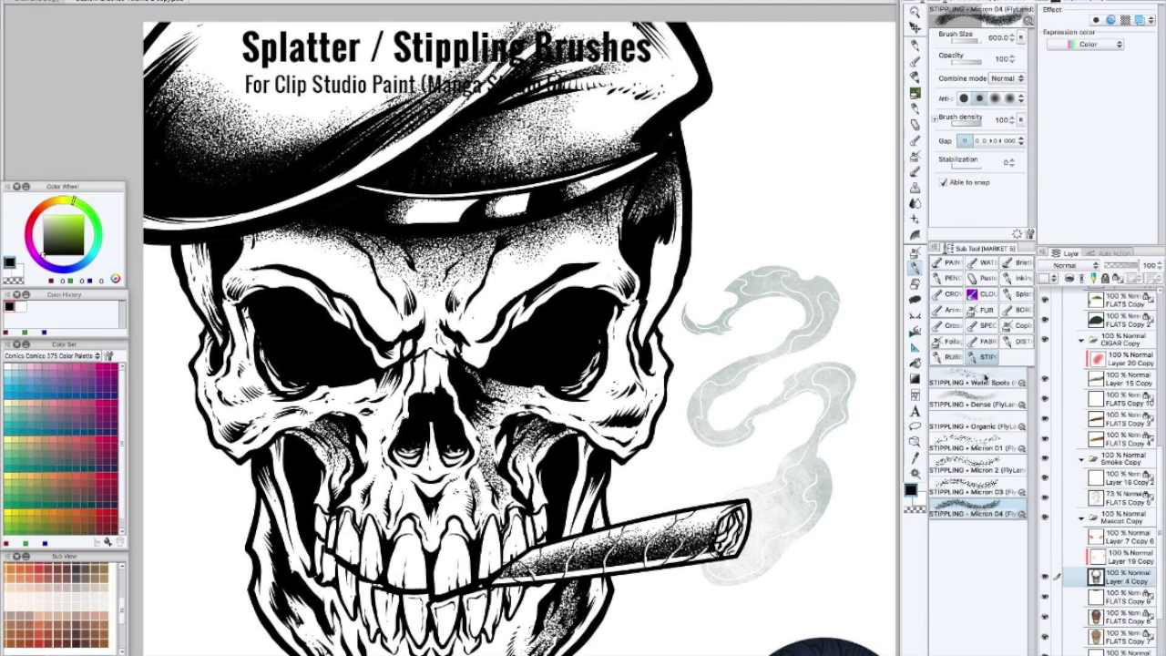
left_click(984, 377)
Paint a test patch with the Water Spots stippling brush on the empty Layer 31 and undo it.
left_click_drag(781, 326, 628, 328)
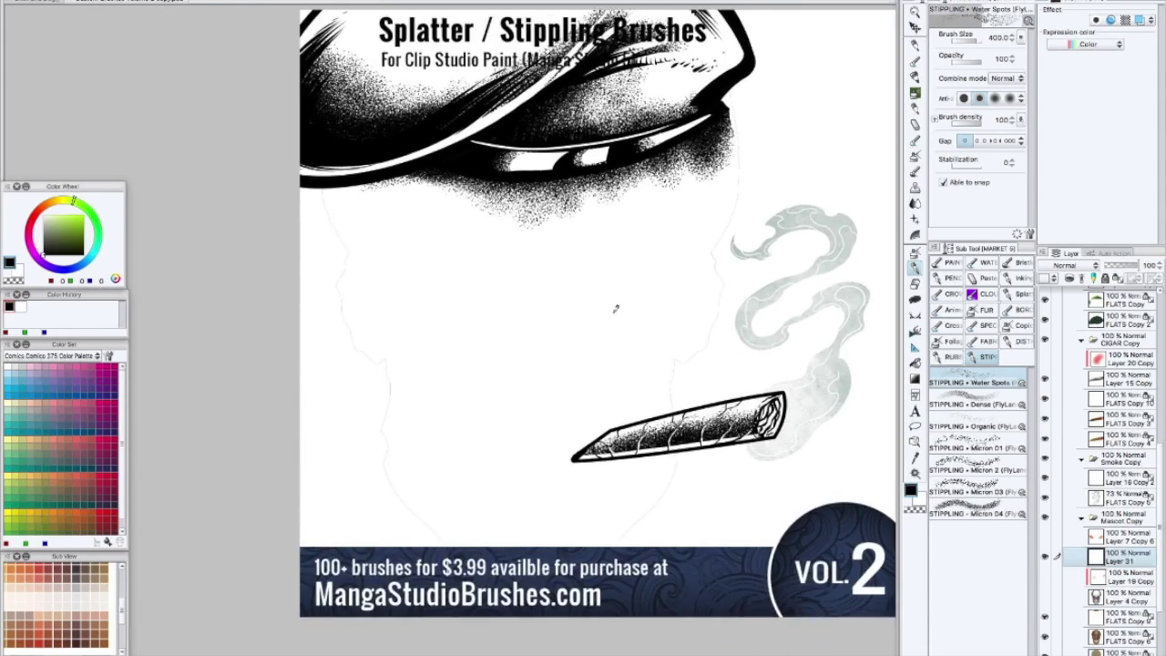
scroll(538, 301, "up", 2)
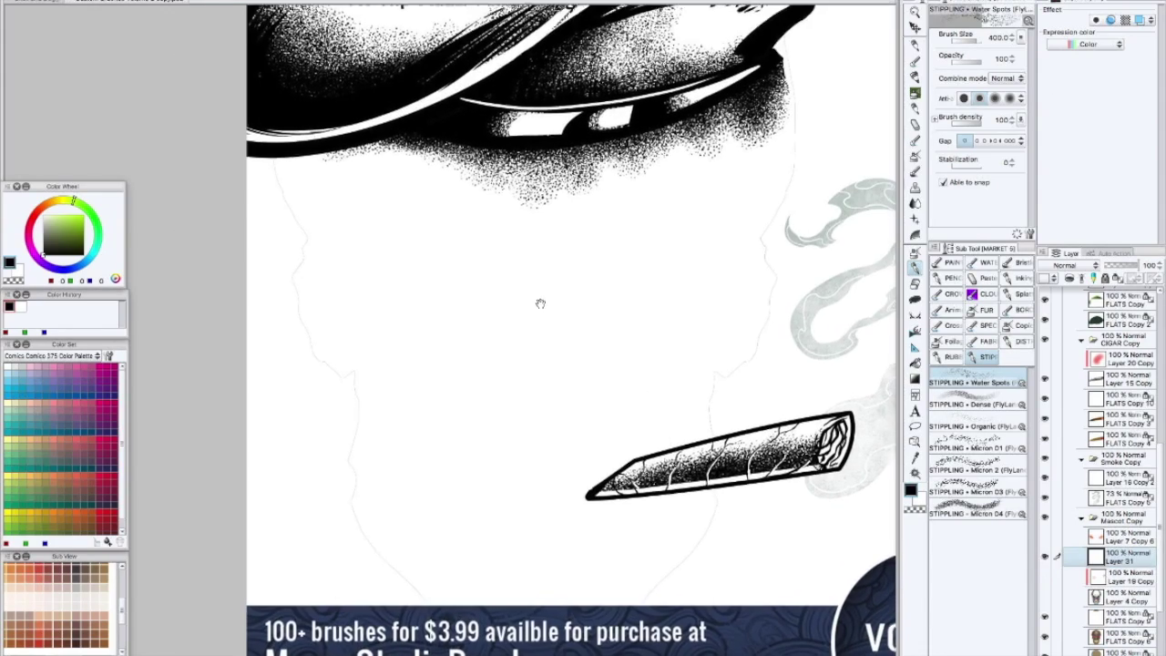
mouse_move(429, 271)
left_mouse_down()
mouse_move(470, 260)
mouse_move(462, 282)
mouse_move(484, 280)
mouse_move(455, 314)
mouse_move(504, 292)
mouse_move(496, 266)
mouse_move(483, 252)
mouse_move(427, 255)
mouse_move(419, 314)
mouse_move(498, 263)
mouse_move(485, 344)
mouse_move(554, 294)
mouse_move(528, 239)
mouse_move(555, 319)
mouse_move(564, 256)
mouse_move(583, 287)
mouse_move(547, 319)
mouse_move(523, 370)
mouse_move(566, 360)
mouse_move(630, 314)
left_mouse_up()
key("ctrl+z")
Try the Dense stippling brush with several strokes on the blank face area and clear them.
left_click(966, 403)
mouse_move(450, 282)
left_mouse_down()
mouse_move(428, 319)
mouse_move(510, 292)
mouse_move(530, 327)
mouse_move(416, 307)
mouse_move(570, 309)
mouse_move(592, 346)
mouse_move(473, 410)
mouse_move(476, 322)
mouse_move(600, 296)
mouse_move(552, 319)
mouse_move(567, 327)
mouse_move(618, 273)
left_mouse_up()
mouse_move(528, 342)
left_mouse_down()
mouse_move(519, 368)
mouse_move(404, 368)
mouse_move(390, 414)
mouse_move(373, 262)
mouse_move(419, 317)
left_mouse_up()
left_click_drag(508, 385, 512, 402)
key("Delete")
mouse_move(569, 273)
left_mouse_down()
mouse_move(513, 307)
mouse_move(583, 282)
mouse_move(486, 183)
mouse_move(658, 333)
mouse_move(626, 288)
left_mouse_up()
key("Delete")
Lasso a flame-like shape, shade it with the Dense stippling brush, and deselect and clear it.
key("m")
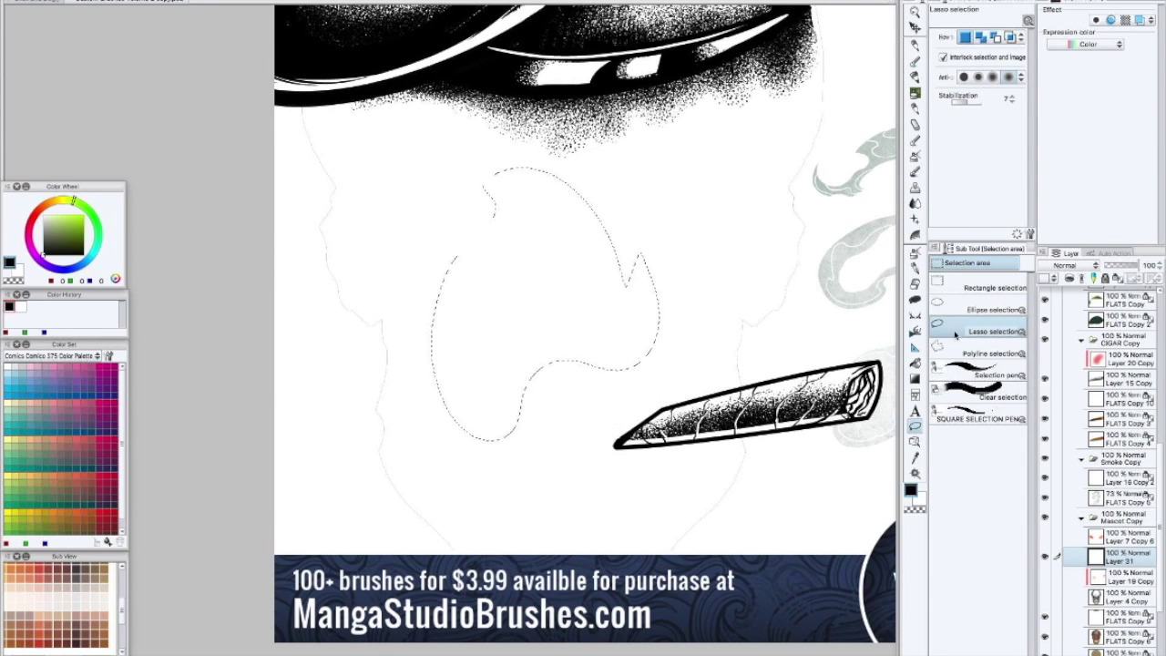
key("b")
mouse_move(520, 214)
left_mouse_down()
mouse_move(428, 306)
mouse_move(546, 365)
mouse_move(492, 236)
mouse_move(546, 273)
mouse_move(598, 398)
left_mouse_up()
scroll(598, 401, "up", 3)
scroll(599, 401, "down", 2)
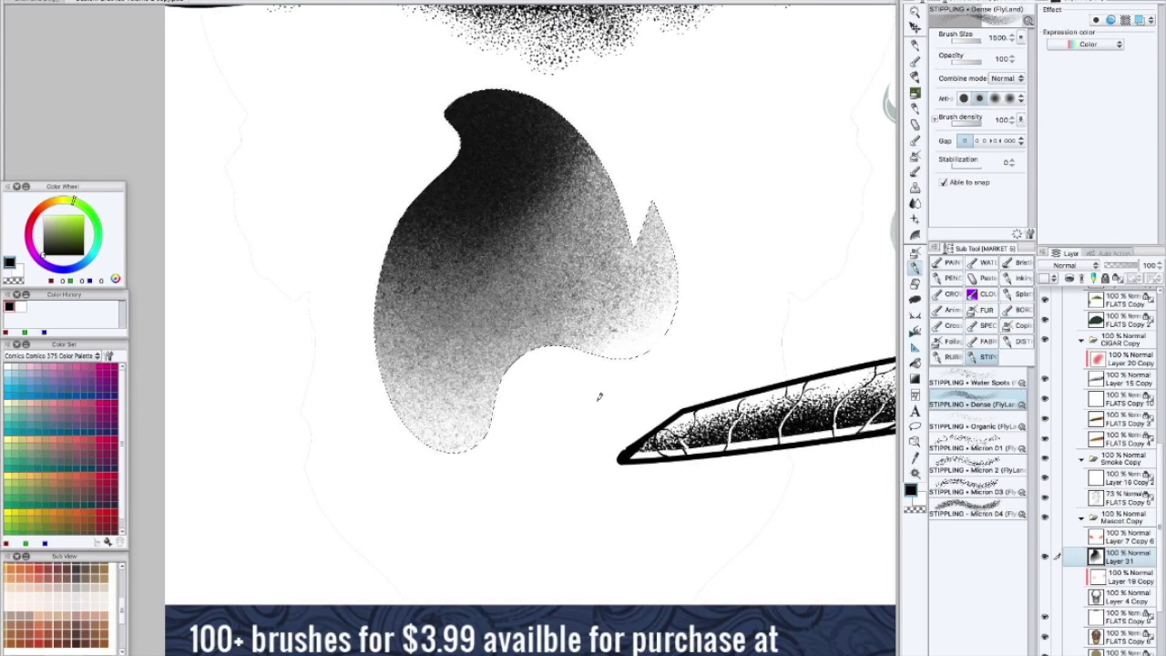
key("super+d")
key("Delete")
Paint a test patch with the Organic stippling brush and undo it.
left_click(979, 438)
left_click_drag(553, 340, 564, 292)
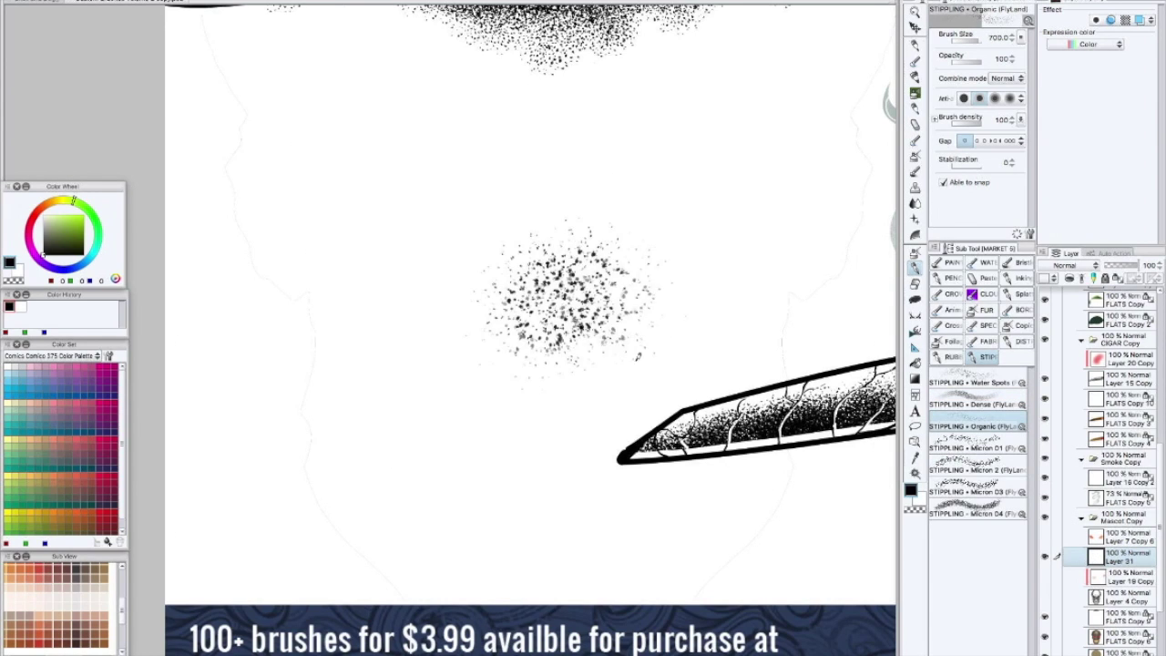
key("ctrl+z")
Lasso a rounded shape, shade it from its upper end with the Organic stippling brush, and clear the shading.
scroll(629, 355, "down", 2)
key("m")
mouse_move(494, 206)
left_mouse_down()
mouse_move(429, 363)
mouse_move(494, 206)
left_mouse_up()
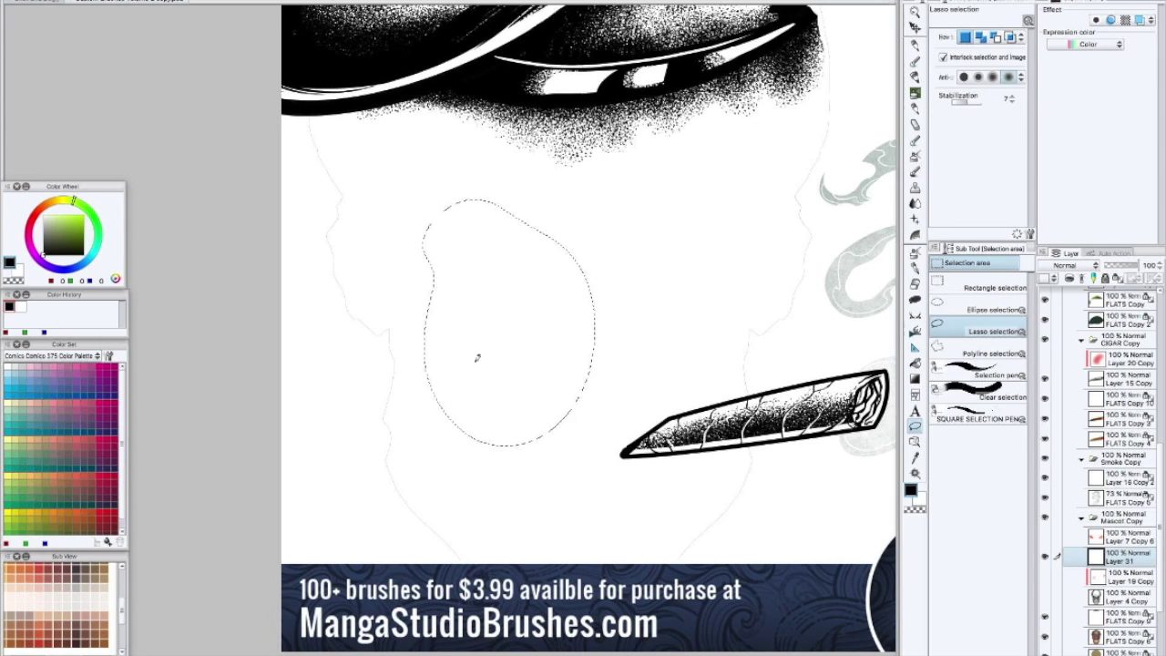
key("b")
mouse_move(430, 248)
left_mouse_down()
mouse_move(494, 191)
mouse_move(473, 242)
mouse_move(532, 265)
mouse_move(482, 301)
mouse_move(488, 237)
mouse_move(563, 287)
mouse_move(510, 378)
left_mouse_up()
key("super+plus")
mouse_move(505, 200)
left_mouse_down()
mouse_move(470, 182)
mouse_move(547, 255)
mouse_move(473, 300)
left_mouse_up()
scroll(678, 392, "down", 1)
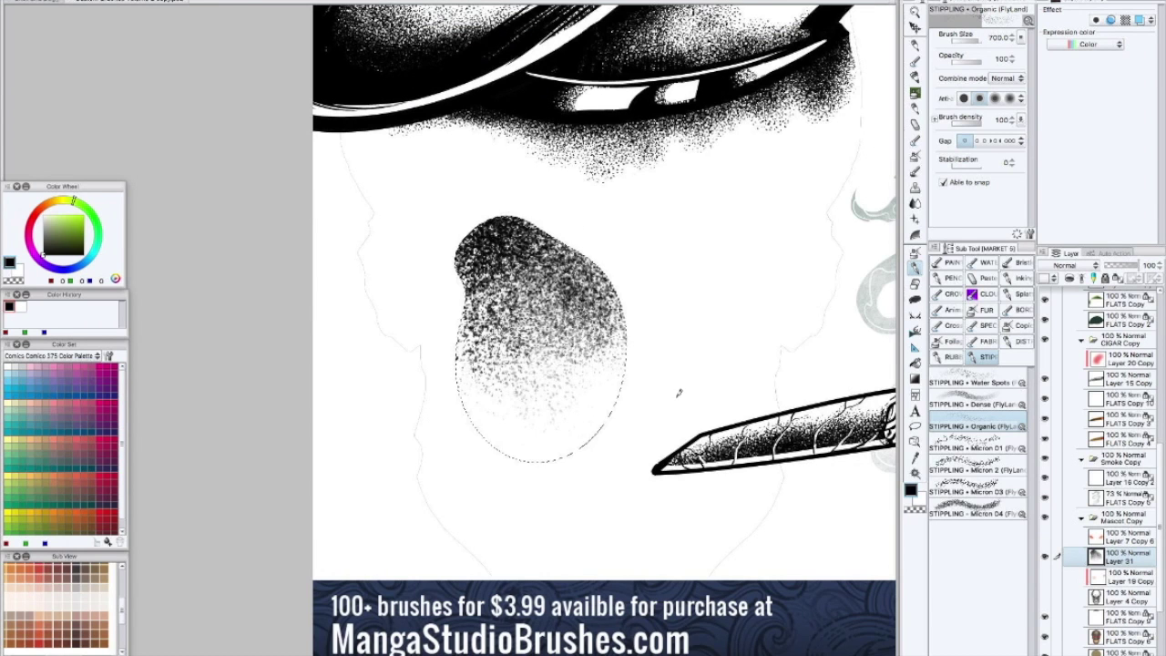
key("Delete")
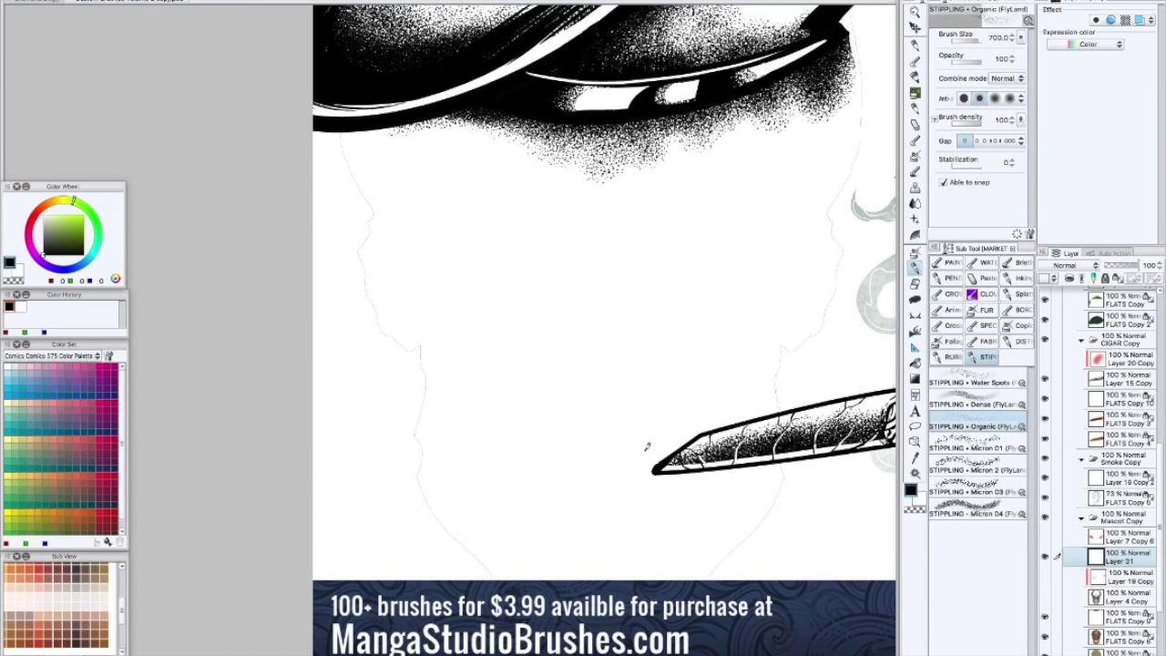
Lasso a pear-like shape in the blank face area and shade its upper end with the Micron 01 stippling brush.
left_click(979, 446)
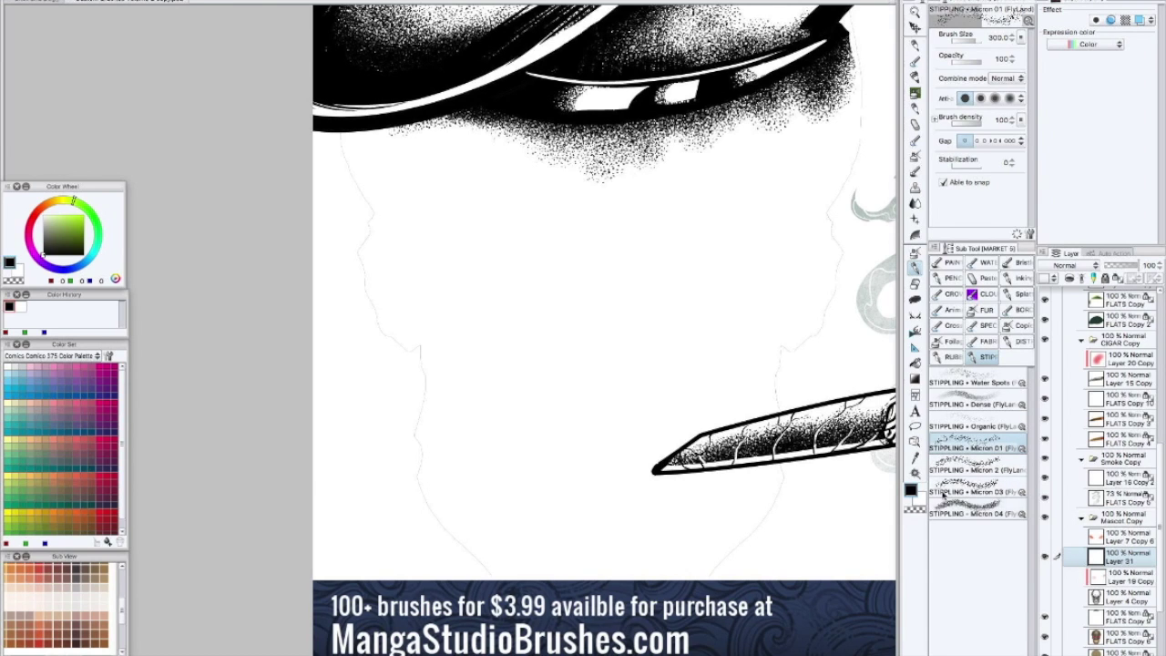
key("m")
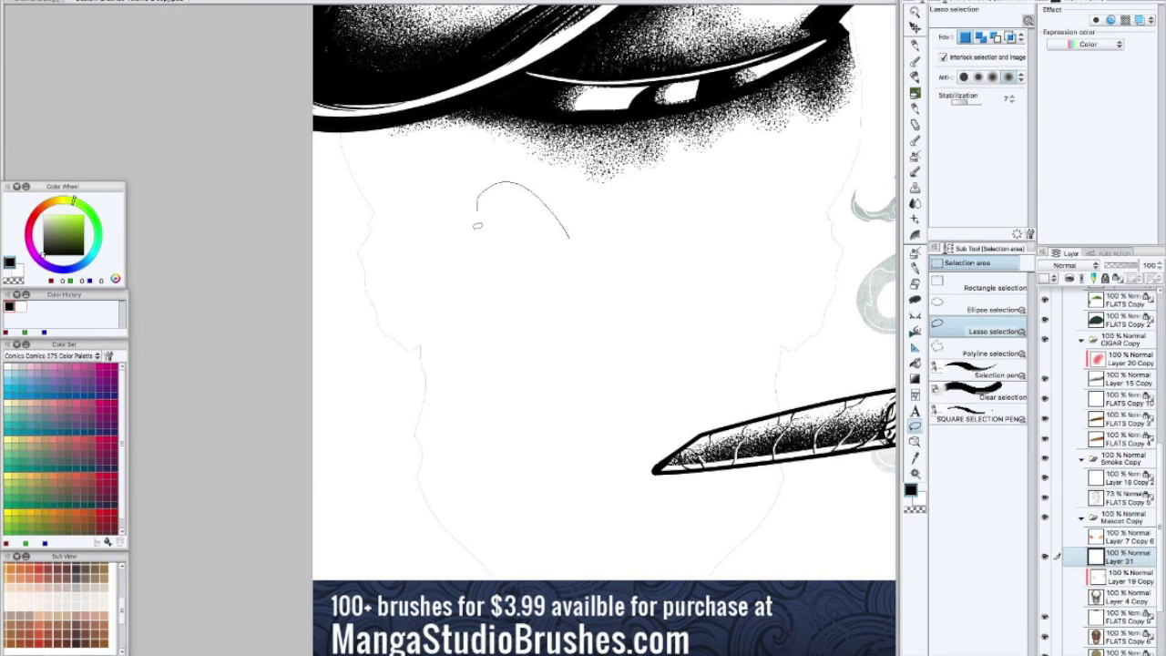
mouse_move(631, 331)
left_mouse_down()
mouse_move(572, 258)
mouse_move(611, 362)
mouse_move(604, 381)
left_mouse_up()
scroll(583, 378, "up", 1)
key("b")
mouse_move(460, 189)
left_mouse_down()
mouse_move(421, 187)
mouse_move(462, 161)
mouse_move(500, 188)
mouse_move(506, 233)
mouse_move(532, 270)
mouse_move(540, 247)
mouse_move(528, 222)
mouse_move(436, 193)
mouse_move(462, 271)
mouse_move(375, 324)
mouse_move(591, 315)
mouse_move(639, 385)
mouse_move(589, 313)
mouse_move(653, 461)
left_mouse_up()
left_click(653, 461, "super")
left_click(470, 250, "super")
left_click_drag(568, 344, 594, 375)
scroll(593, 374, "up", 4)
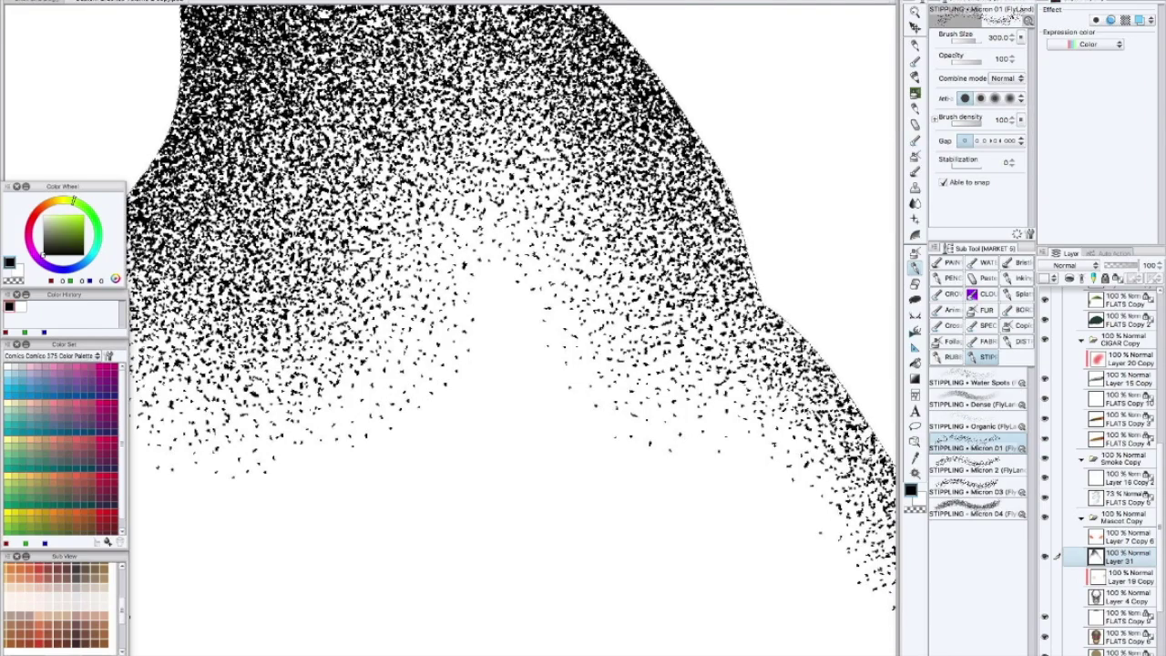
Extend the Micron 01 stippling along the side edges of the selected shape.
scroll(628, 430, "down", 8)
left_click_drag(629, 430, 586, 270)
left_click_drag(485, 250, 504, 399)
left_click_drag(492, 291, 588, 451)
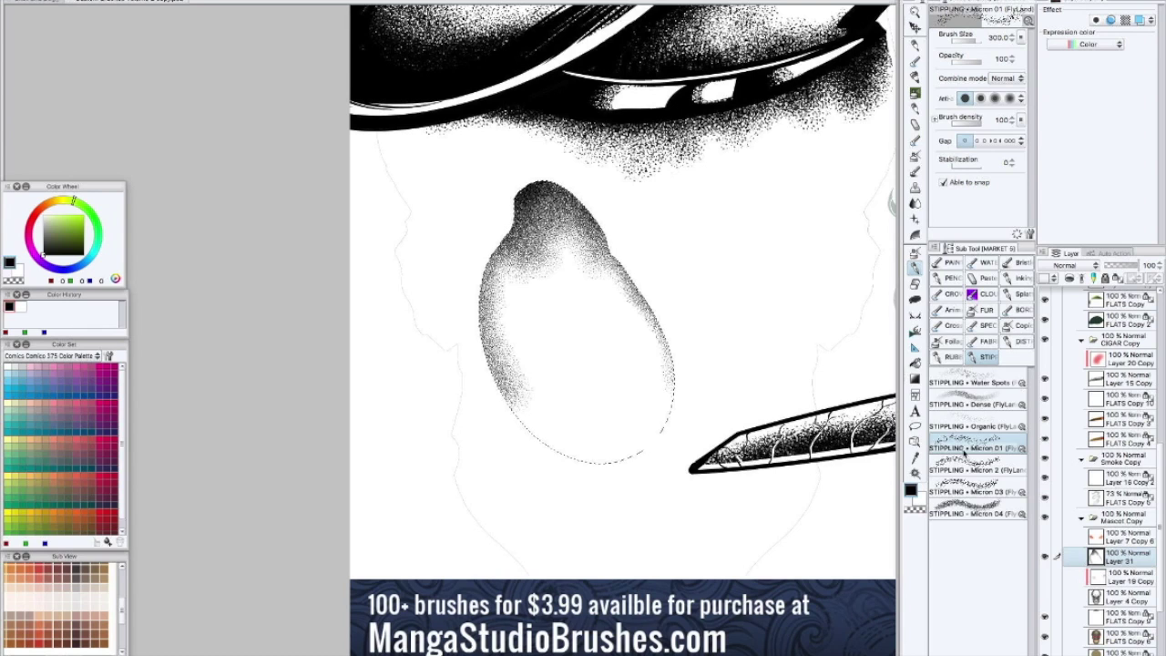
Shade the lower right of the selected shape with the Micron 2 stippling brush and clear the layer.
left_click(968, 470)
mouse_move(628, 447)
left_mouse_down()
mouse_move(569, 455)
mouse_move(652, 414)
mouse_move(637, 405)
mouse_move(596, 428)
mouse_move(551, 431)
mouse_move(602, 412)
left_mouse_up()
left_click_drag(624, 375, 658, 369)
mouse_move(601, 451)
left_mouse_down()
mouse_move(524, 419)
mouse_move(663, 339)
mouse_move(650, 288)
left_mouse_up()
key("Delete")
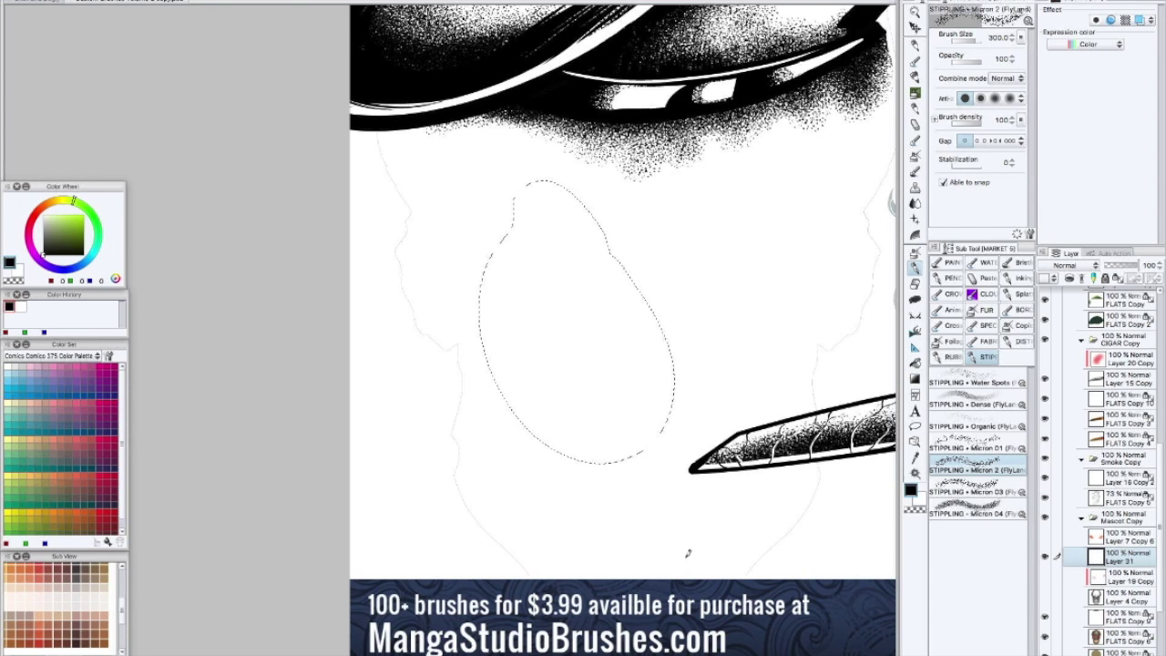
Shade the lower-right edge of the selected shape with the Micron 03 stippling brush and inspect the dots up close.
left_click(970, 492)
mouse_move(633, 362)
left_mouse_down()
mouse_move(638, 438)
mouse_move(642, 392)
mouse_move(569, 442)
mouse_move(655, 383)
mouse_move(643, 437)
left_mouse_up()
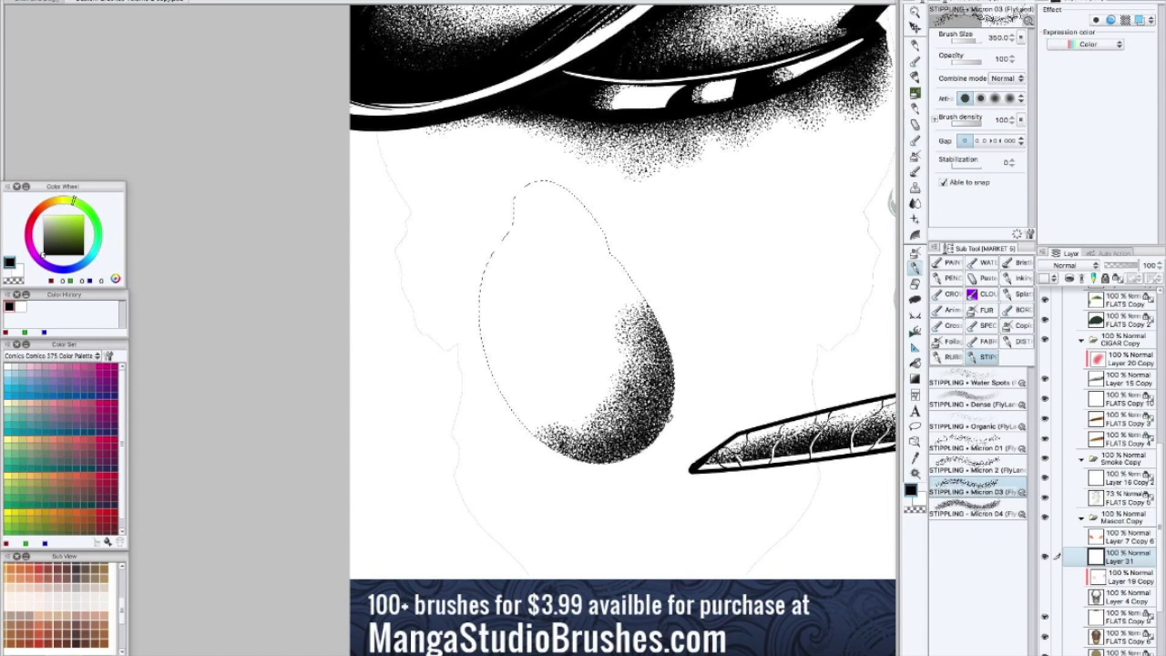
scroll(654, 401, "up", 2)
scroll(671, 408, "up", 4)
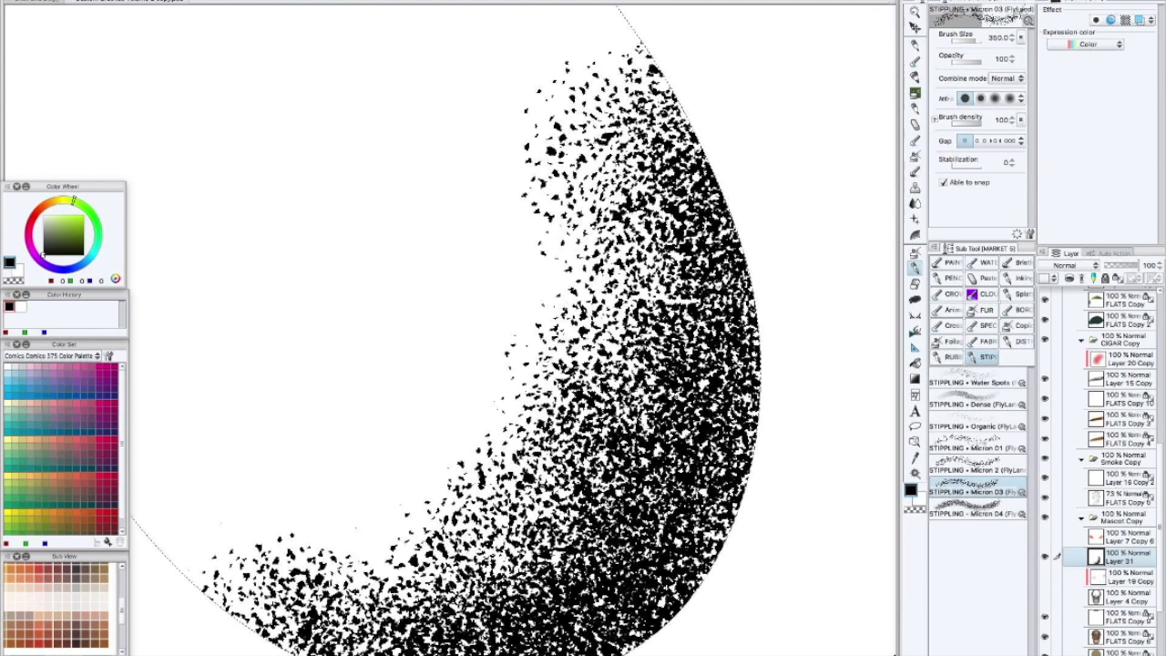
scroll(656, 335, "down", 5)
scroll(656, 383, "up", 6)
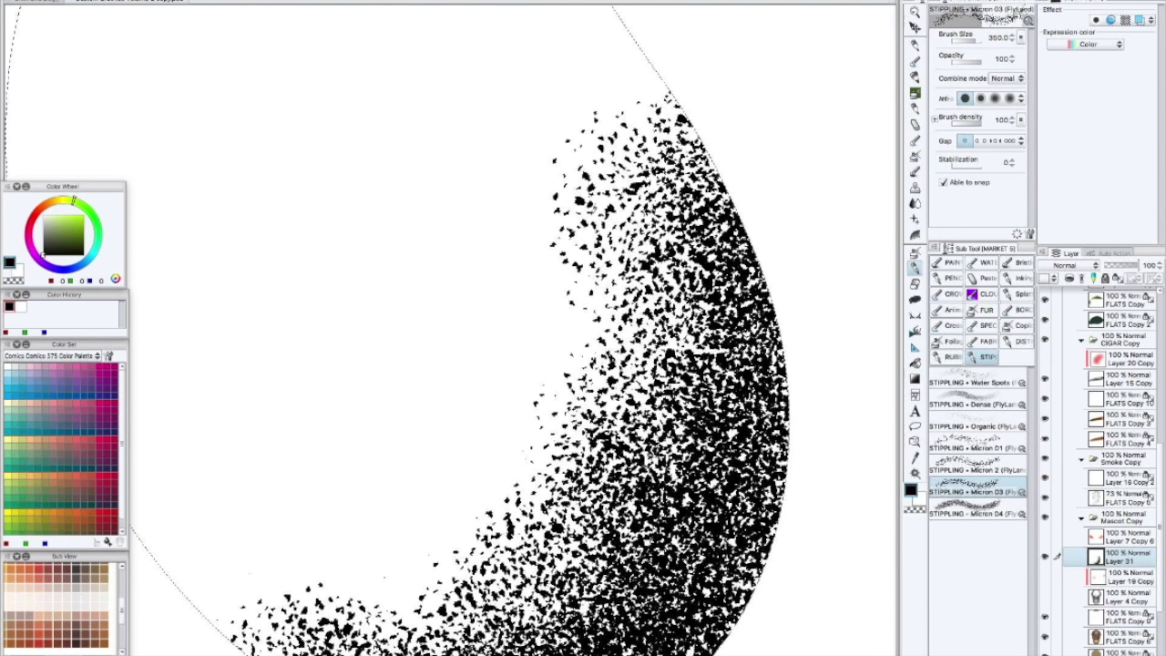
scroll(715, 313, "down", 5)
Build up the Micron 03 stippling further along the right edge and bottom of the selected shape.
mouse_move(732, 321)
left_mouse_down()
mouse_move(579, 392)
mouse_move(518, 334)
mouse_move(715, 296)
mouse_move(692, 191)
mouse_move(736, 301)
left_mouse_up()
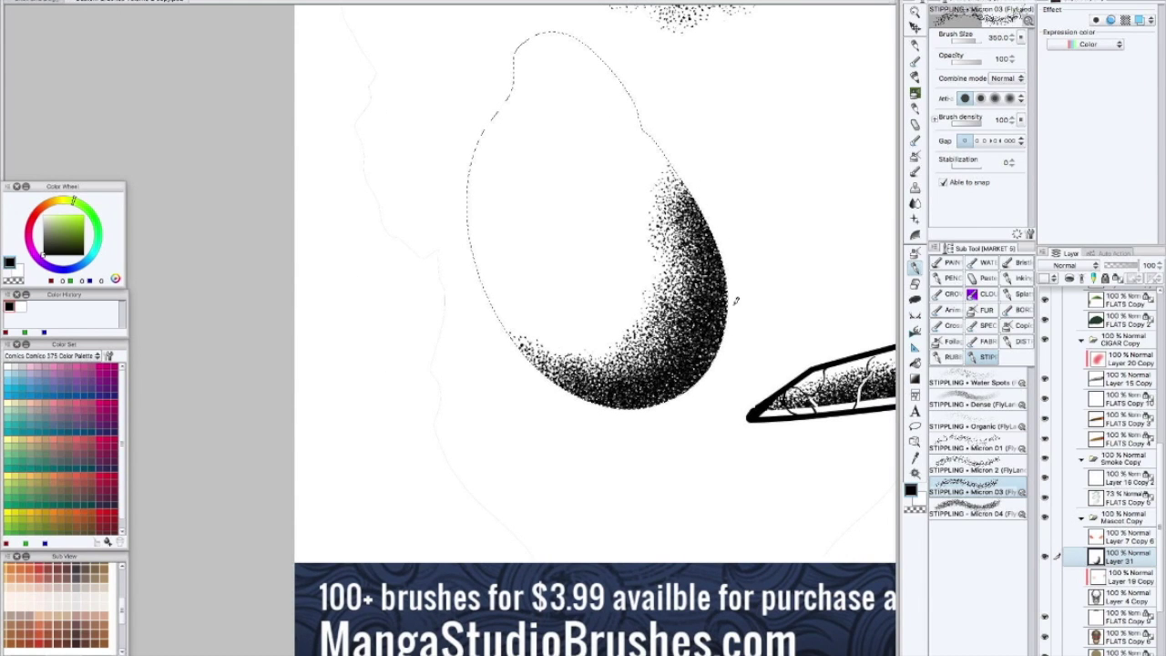
mouse_move(659, 366)
left_mouse_down()
mouse_move(650, 404)
mouse_move(537, 390)
mouse_move(665, 356)
mouse_move(656, 183)
mouse_move(639, 202)
left_mouse_up()
left_click_drag(726, 390, 713, 435)
left_click_drag(716, 503, 678, 477)
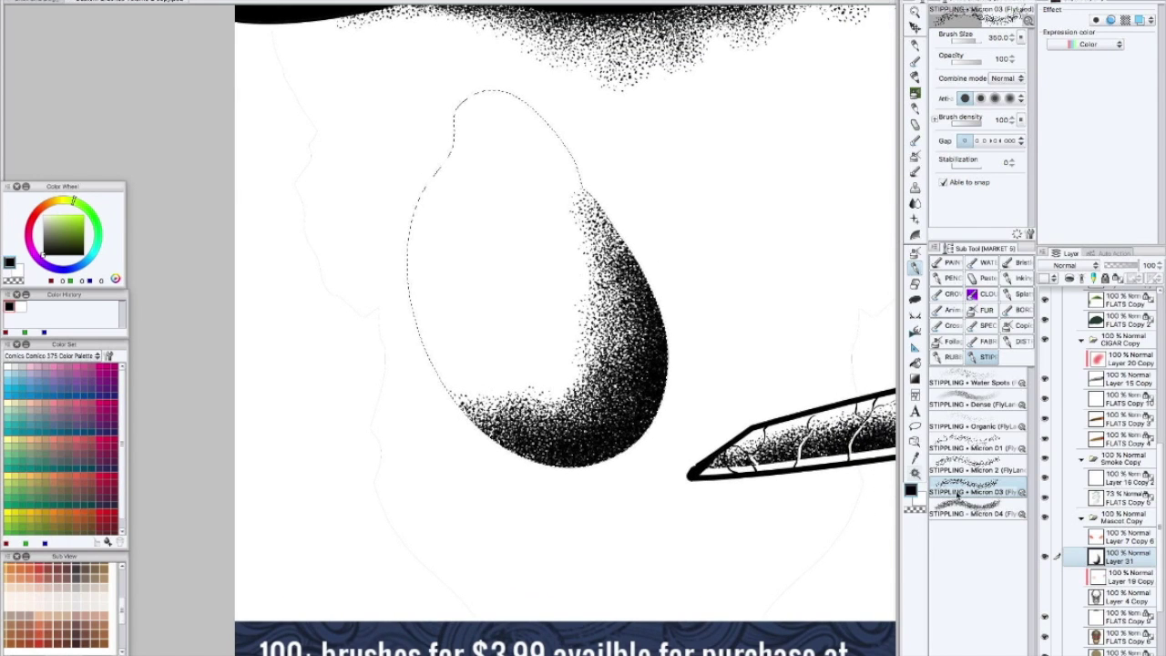
Clear the selected shape and shade its lower part with the Micron 04 stippling brush.
left_click(964, 508)
key("Delete")
mouse_move(601, 219)
left_mouse_down()
mouse_move(661, 428)
mouse_move(528, 447)
mouse_move(473, 401)
left_mouse_up()
mouse_move(559, 325)
left_mouse_down()
mouse_move(490, 404)
mouse_move(576, 445)
mouse_move(658, 246)
mouse_move(669, 333)
mouse_move(525, 471)
left_mouse_up()
Refine the Micron 04 shading by alternating between the transparent colour and black along its inner edge.
key("c")
mouse_move(510, 365)
left_mouse_down()
mouse_move(597, 250)
mouse_move(547, 409)
left_mouse_up()
key("c")
mouse_move(629, 255)
left_mouse_down()
mouse_move(666, 401)
mouse_move(490, 453)
mouse_move(632, 244)
left_mouse_up()
mouse_move(676, 286)
left_mouse_down()
mouse_move(547, 410)
mouse_move(419, 404)
mouse_move(662, 295)
mouse_move(510, 401)
left_mouse_up()
left_click_drag(565, 353, 578, 266)
Switch to the Micron 2 stippling brush, enlarge it, and work over the shading in the selected shape.
left_click(960, 460)
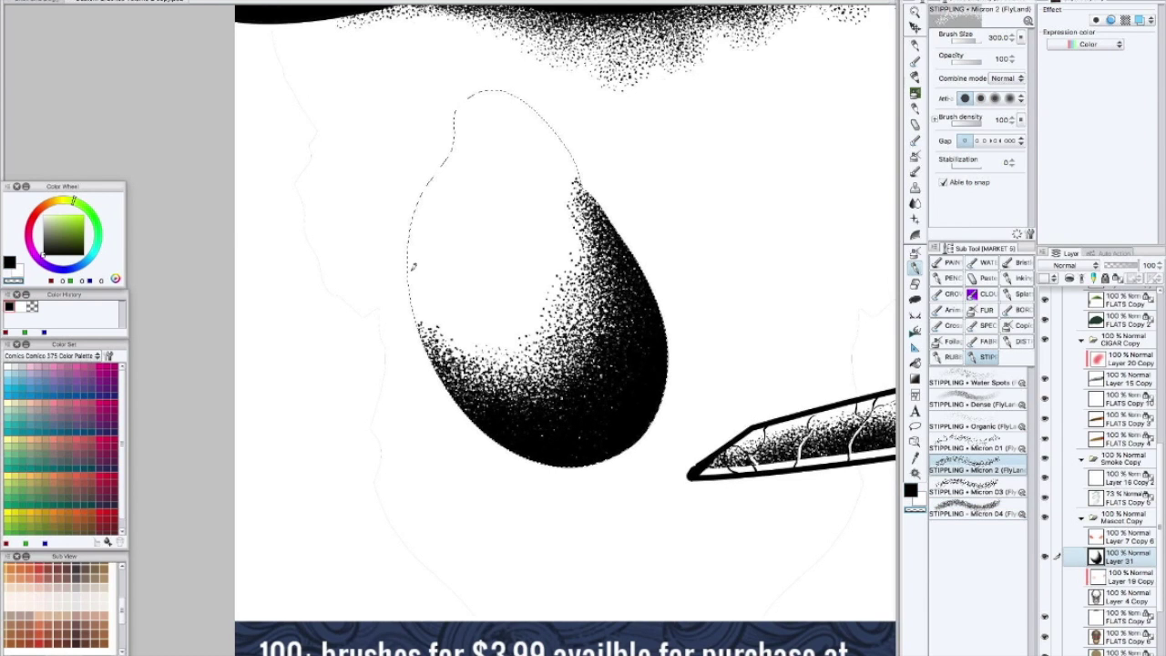
mouse_move(490, 332)
left_mouse_down()
mouse_move(521, 357)
mouse_move(568, 242)
mouse_move(563, 356)
mouse_move(474, 347)
mouse_move(567, 390)
mouse_move(591, 276)
left_mouse_up()
key("]")
mouse_move(610, 331)
left_mouse_down()
mouse_move(594, 266)
mouse_move(617, 373)
mouse_move(594, 421)
left_mouse_up()
Lasso the brow area above the skull's left-hand eye socket and shade along the brow ridge with Micron 2 stippling.
scroll(679, 367, "down", 3)
scroll(690, 363, "up", 4)
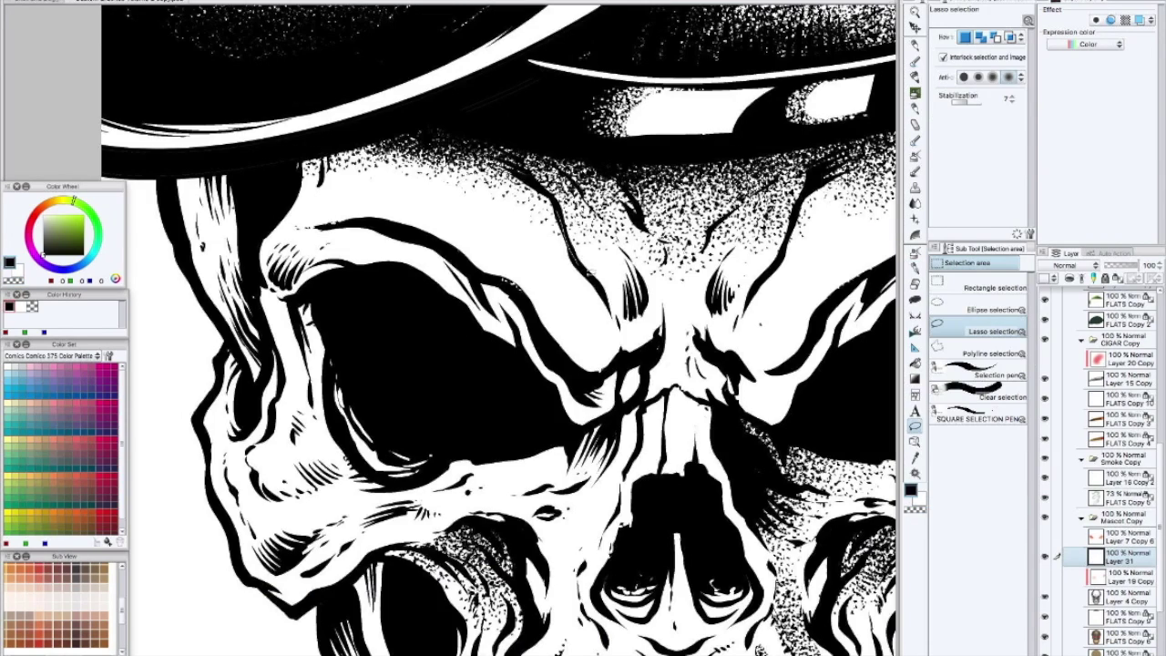
left_click_drag(502, 129, 621, 335)
left_click_drag(611, 318, 620, 357)
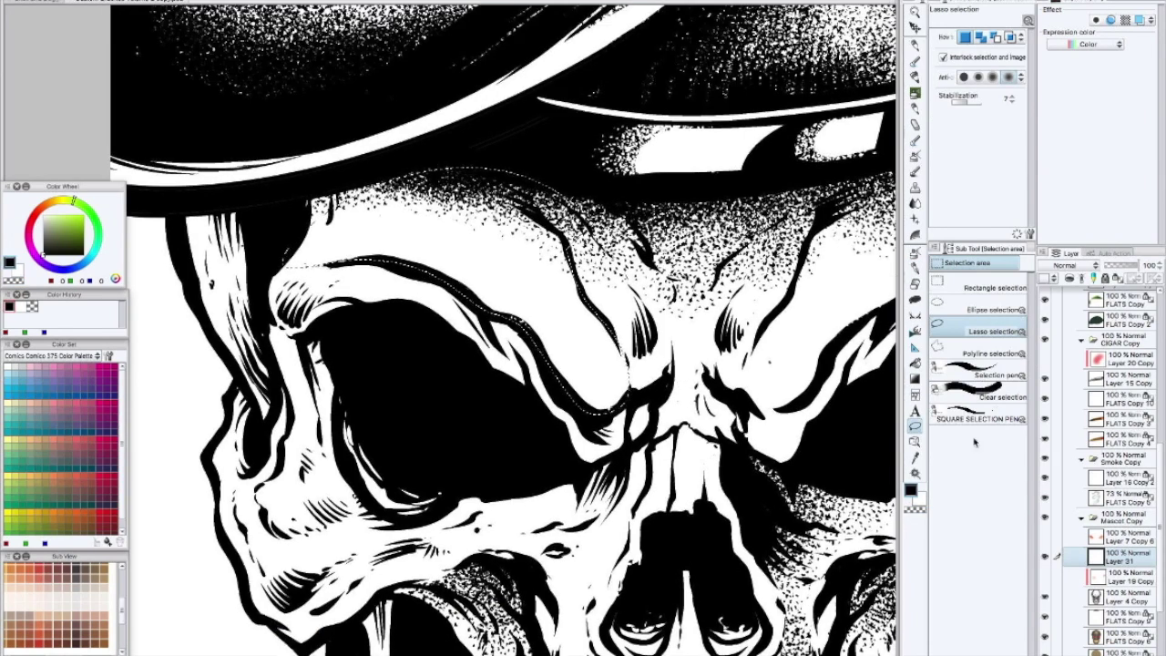
left_click(915, 267)
mouse_move(619, 397)
left_mouse_down()
mouse_move(576, 381)
mouse_move(539, 333)
left_mouse_up()
mouse_move(565, 374)
left_mouse_down()
mouse_move(501, 301)
mouse_move(355, 248)
mouse_move(510, 273)
mouse_move(556, 355)
mouse_move(601, 401)
mouse_move(499, 308)
mouse_move(463, 306)
left_mouse_up()
key("ctrl+minus")
mouse_move(475, 307)
left_mouse_down()
mouse_move(439, 283)
mouse_move(452, 284)
left_mouse_up()
left_click_drag(629, 310, 581, 312)
Deselect, lasso the brow area above the right-hand eye socket, and shade its ridge with Micron 2 stippling.
key("m")
key("ctrl+d")
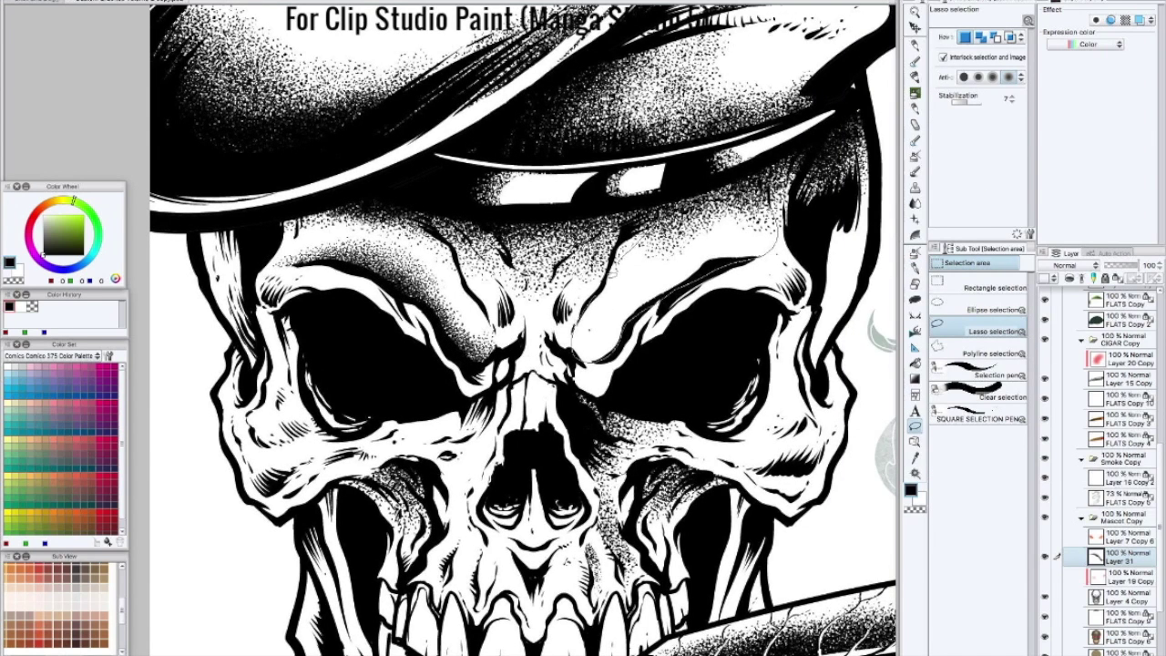
left_click_drag(612, 271, 679, 207)
left_click(916, 268)
mouse_move(588, 359)
left_mouse_down()
mouse_move(698, 269)
mouse_move(661, 273)
mouse_move(579, 351)
mouse_move(601, 319)
mouse_move(765, 241)
left_mouse_up()
Shade the bone of the nose bridge between the eye sockets with the Micron 2 stippling brush.
key("m")
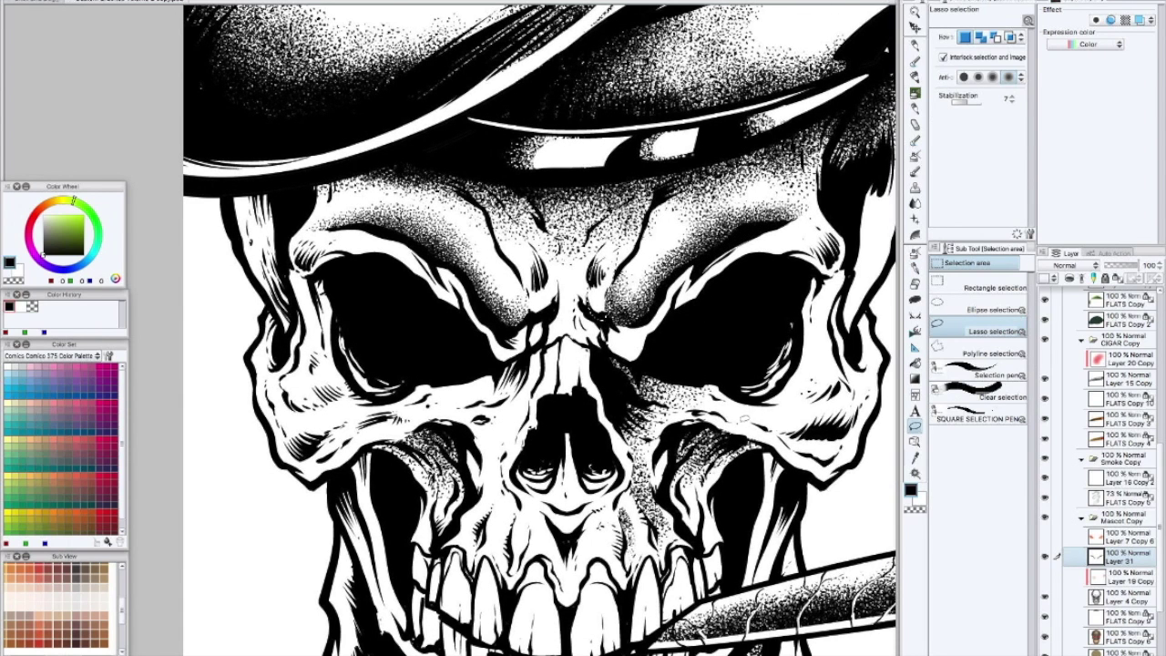
key("b")
key("m")
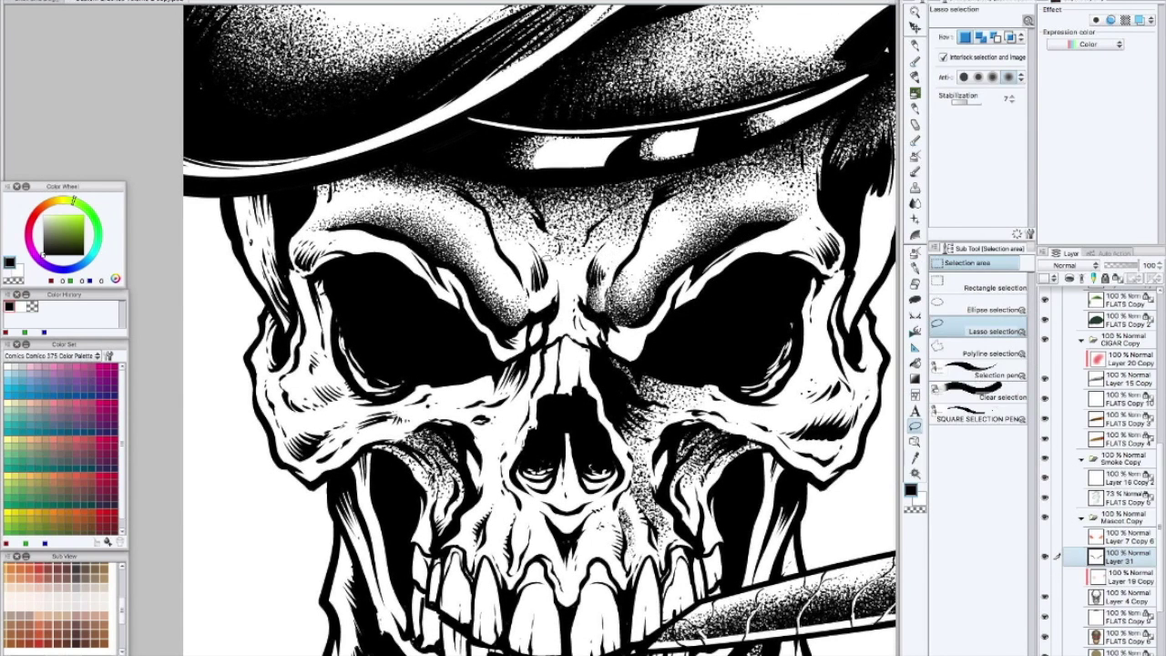
key("b")
key("ctrl+minus")
left_click_drag(681, 356, 654, 281)
key("m")
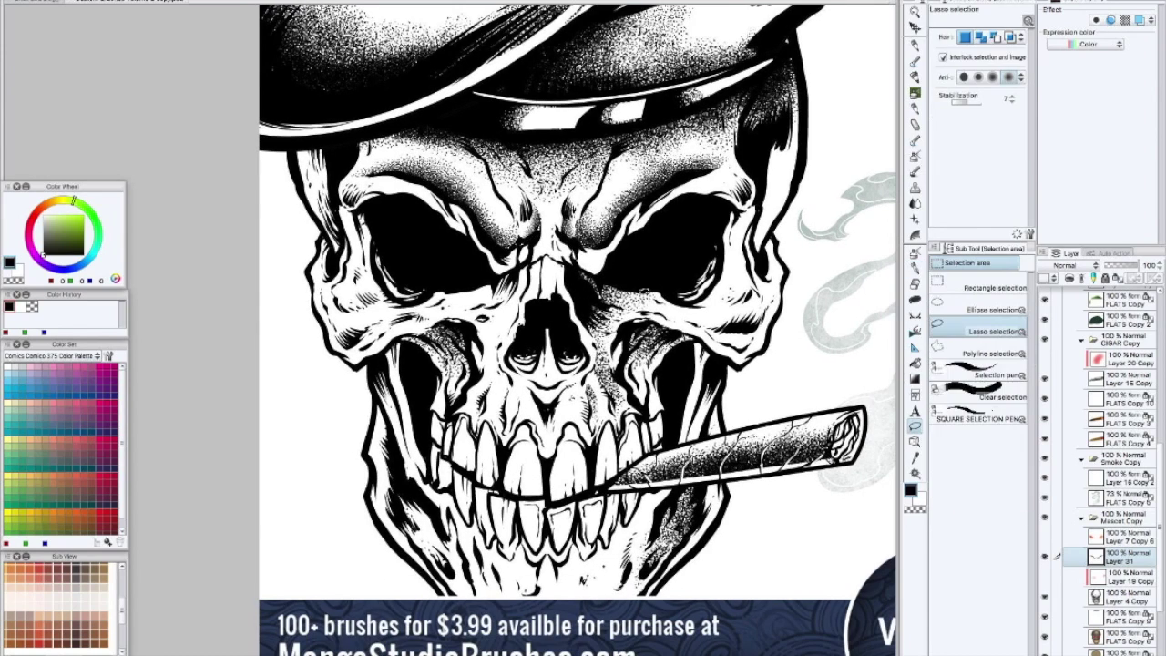
key("b")
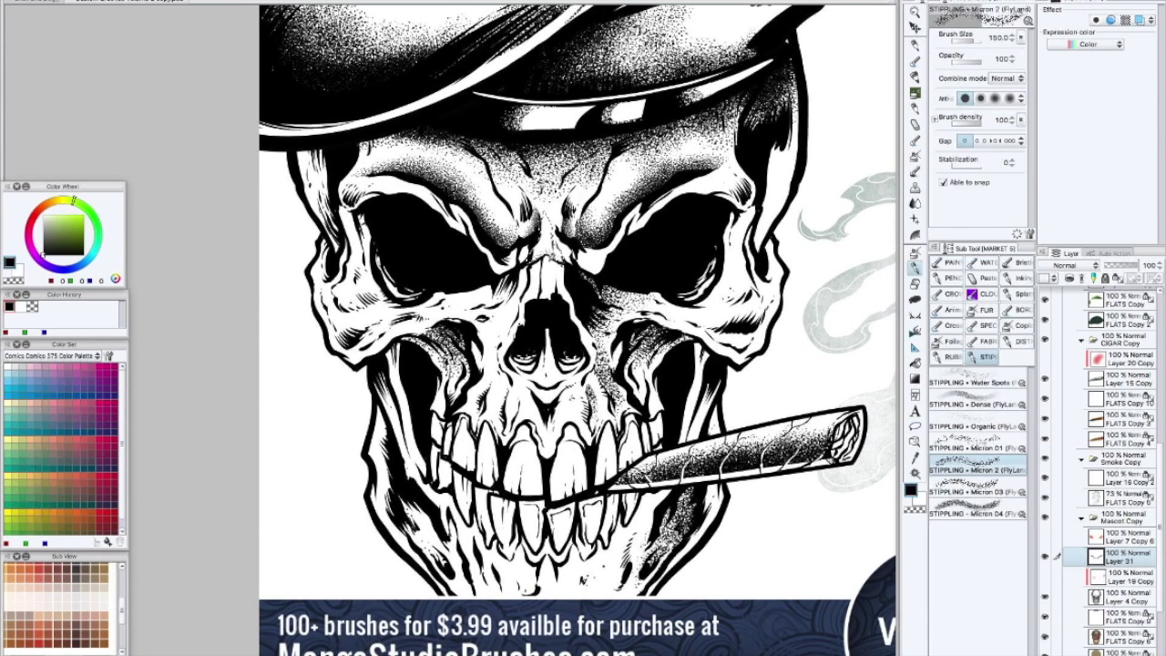
key("m")
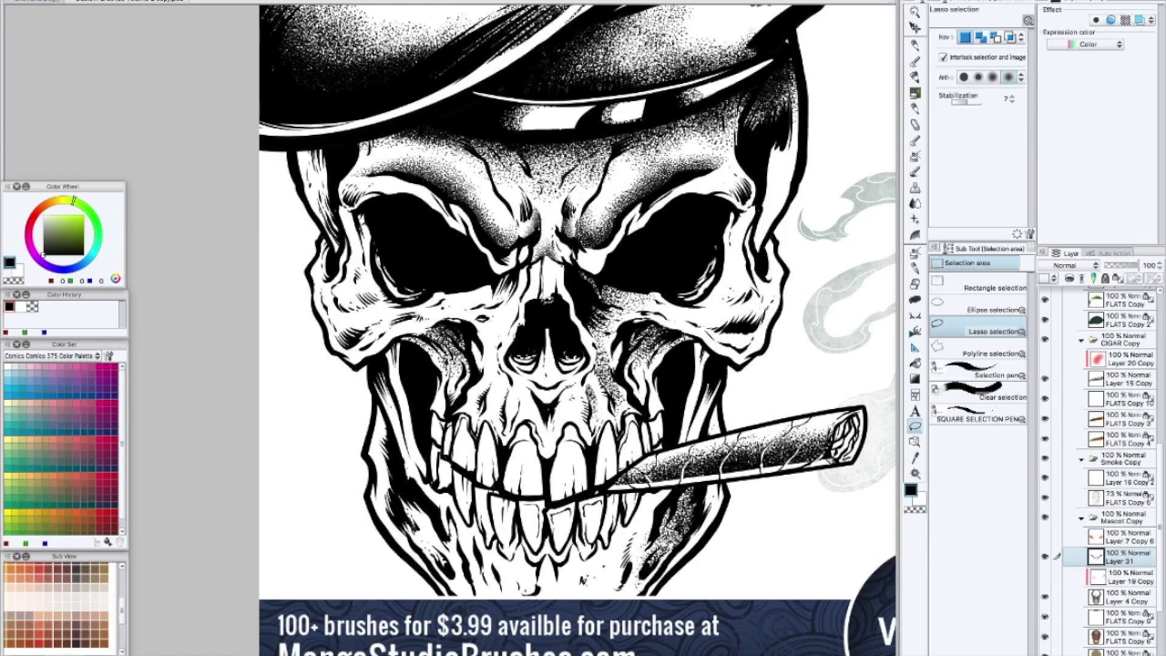
key("b")
left_click_drag(552, 257, 564, 298)
Lasso the skull's nasal cavity, shade its inside with the Micron 2 stippling brush, and deselect.
key("m")
key("b")
key("m")
left_click_drag(572, 398, 569, 338)
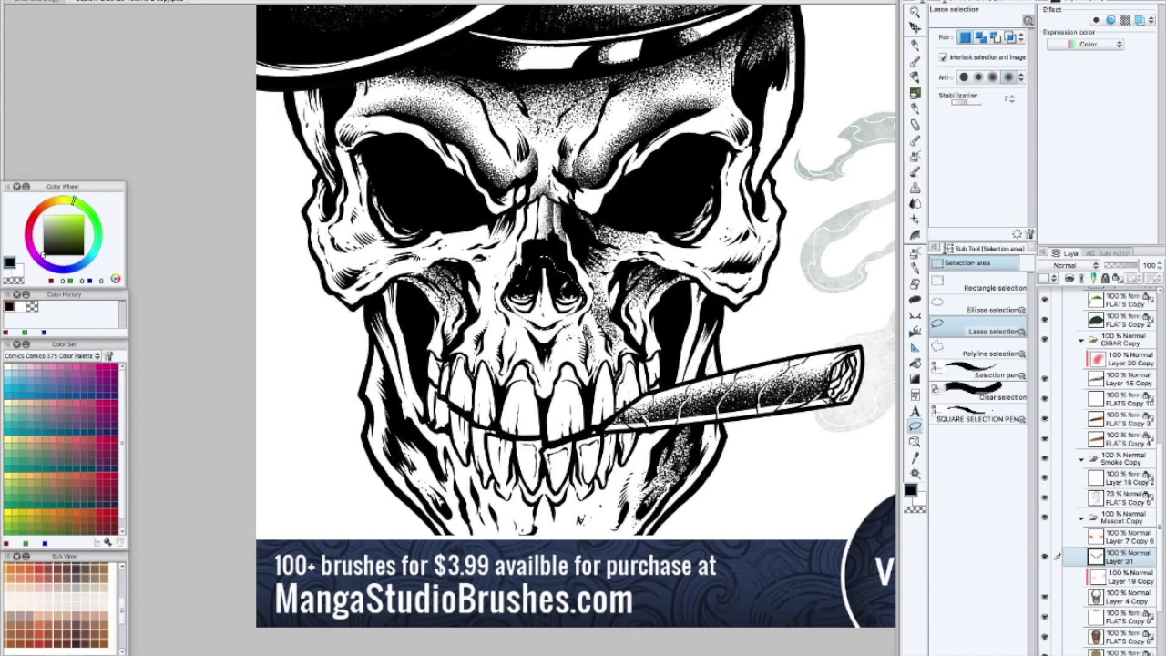
key("b")
key("super+d")
mouse_move(709, 352)
left_mouse_down()
mouse_move(720, 394)
mouse_move(661, 303)
left_mouse_up()
key("m")
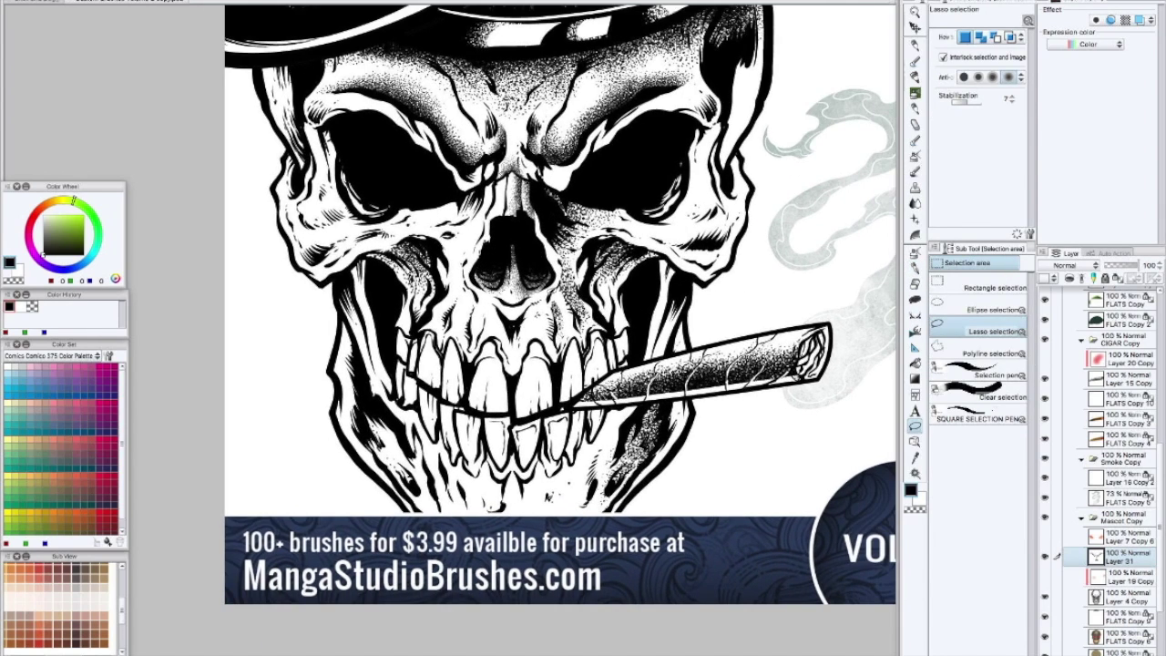
Lasso and shade the bone above the upper teeth and the right-hand cheekbone with Micron 2 stippling, deselecting when done.
left_click_drag(510, 337, 472, 328)
mouse_move(472, 328)
left_mouse_down()
mouse_move(455, 352)
mouse_move(449, 297)
mouse_move(468, 354)
mouse_move(538, 407)
left_mouse_up()
key("b")
key("super+d")
key("m")
Lasso the right-hand part and the middle of the chin in turn, shading each with Micron 2 stippling.
scroll(730, 456, "down", 4)
left_click_drag(728, 499, 728, 395)
scroll(661, 494, "up", 4)
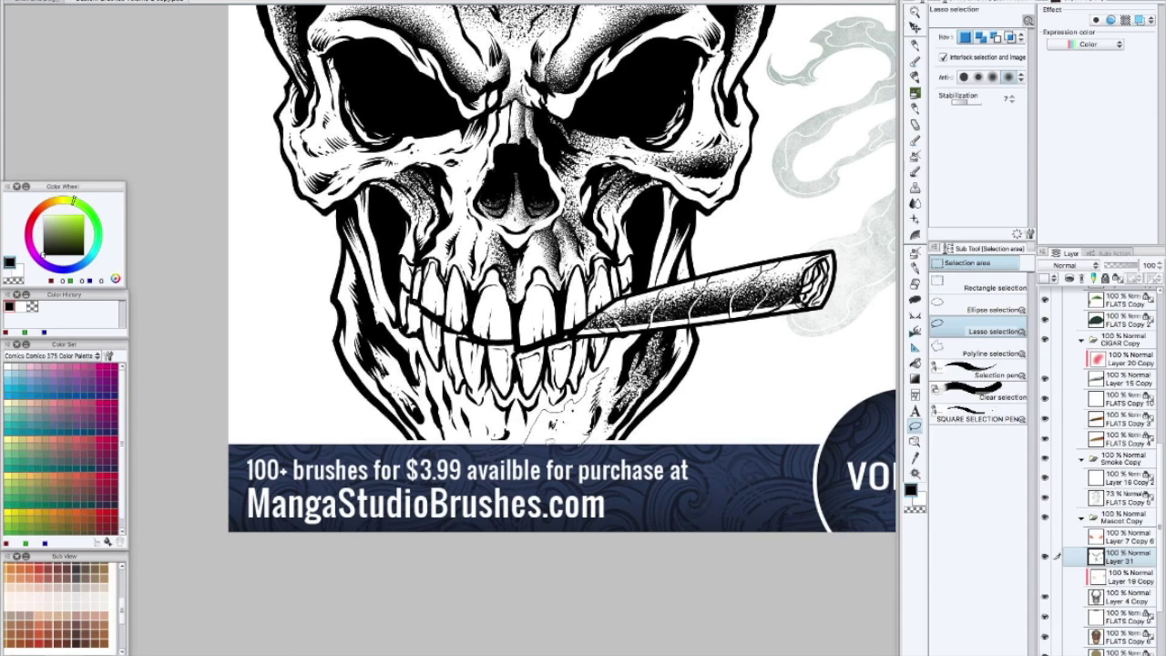
key("b")
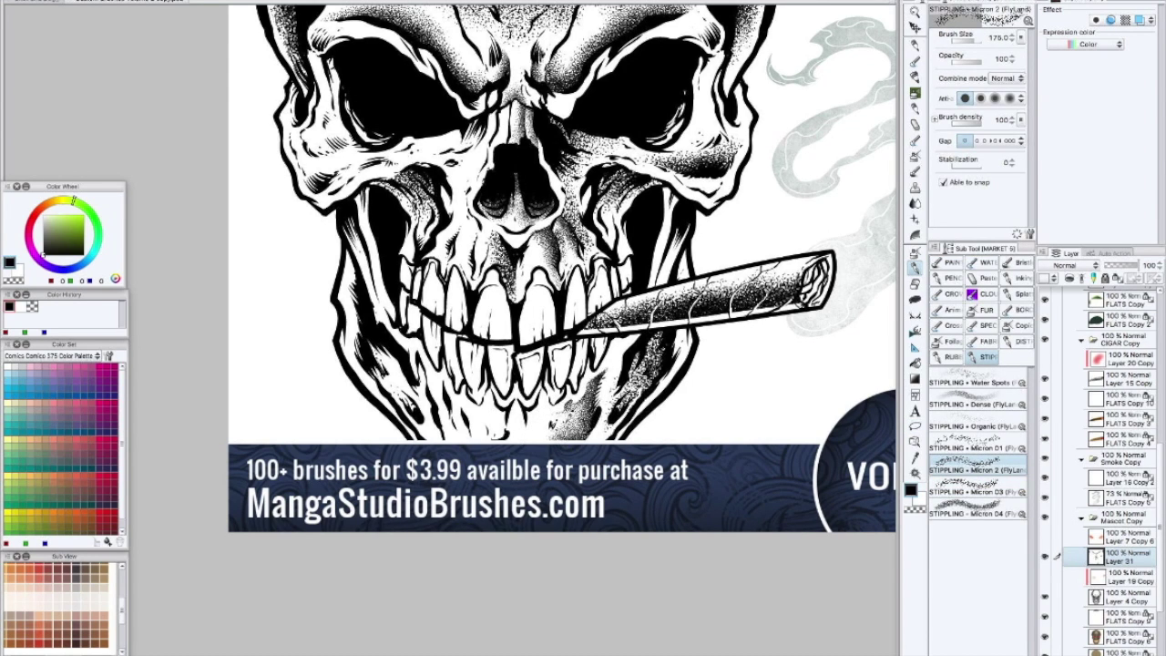
scroll(565, 423, "left", 2)
key("m")
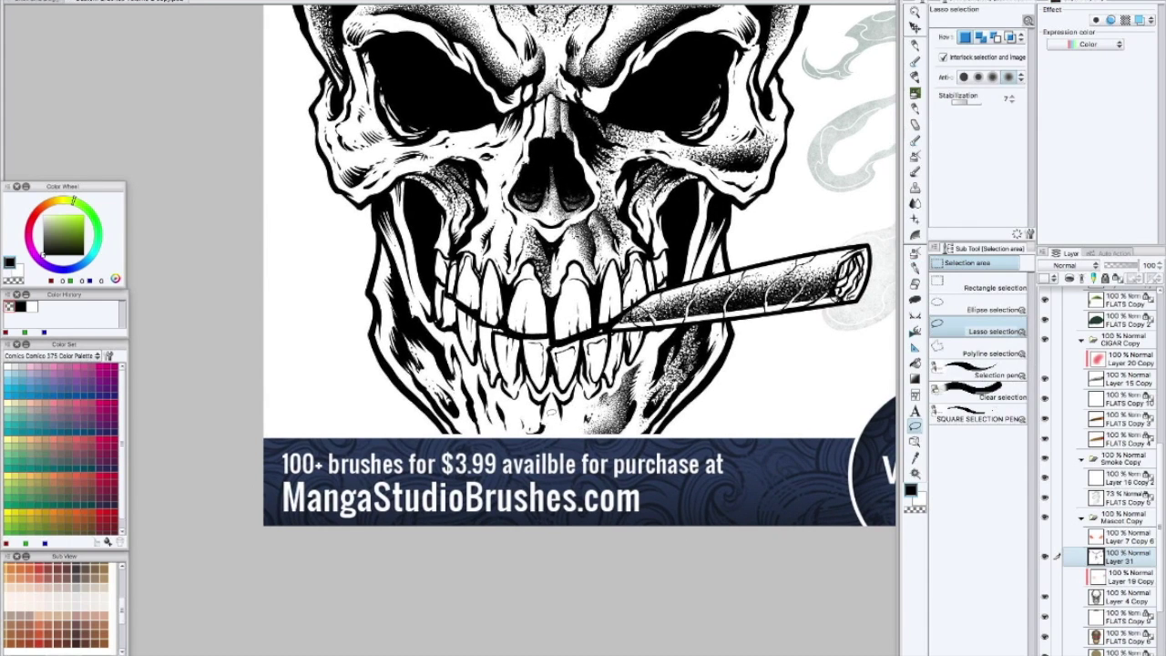
key("b")
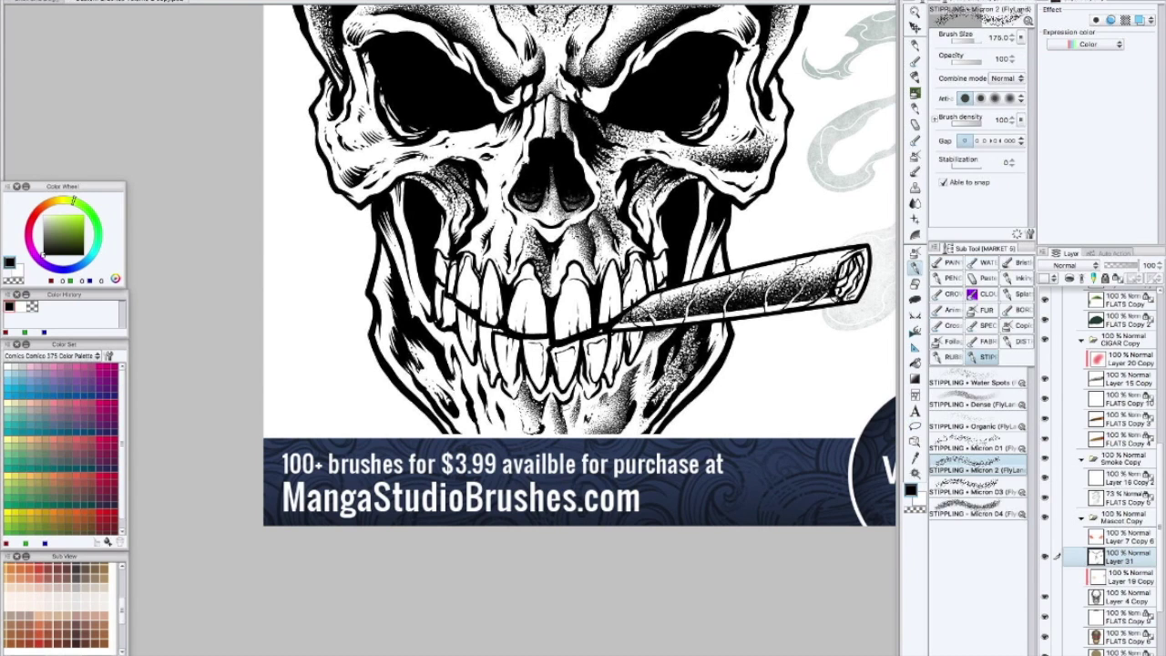
Lasso the left-hand side of the lower jaw and shade it with the Micron 2 stippling brush.
scroll(707, 398, "down", 2)
left_click_drag(708, 398, 645, 492)
scroll(655, 442, "up", 2)
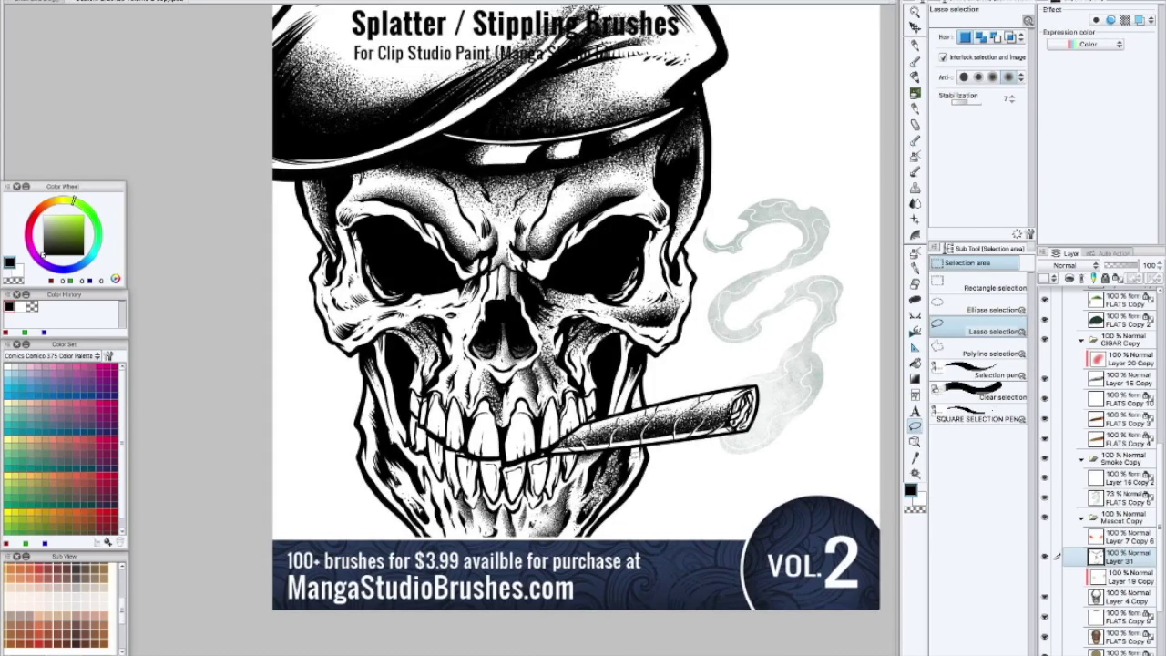
left_click_drag(655, 442, 707, 421)
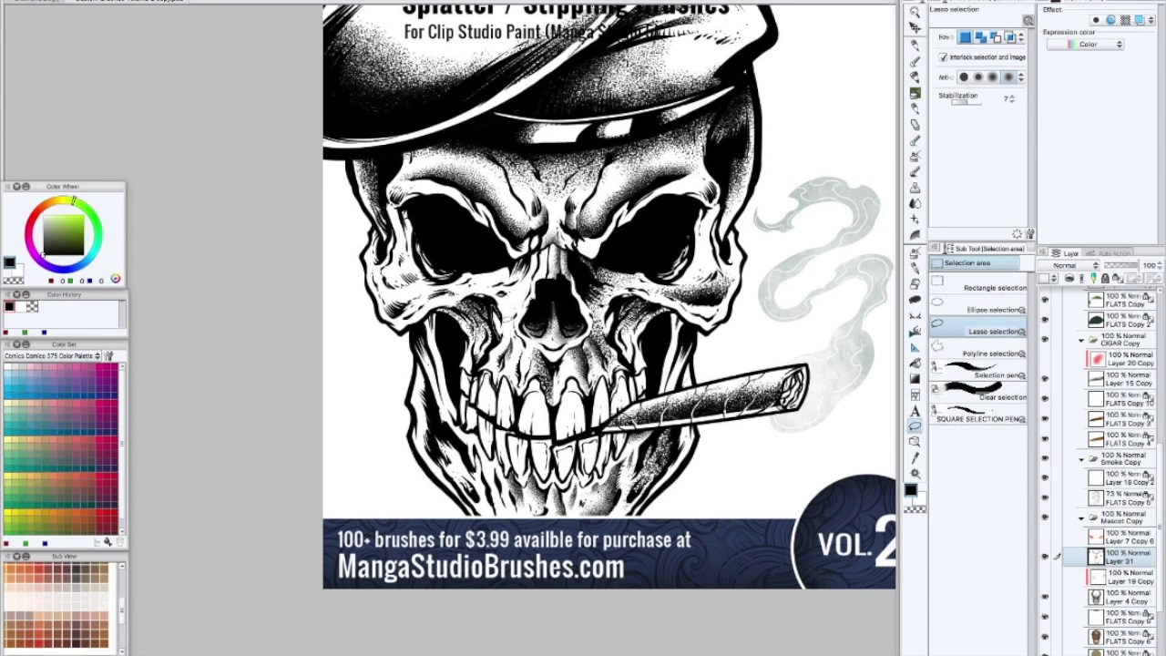
key("b")
key("m")
left_click_drag(681, 364, 684, 339)
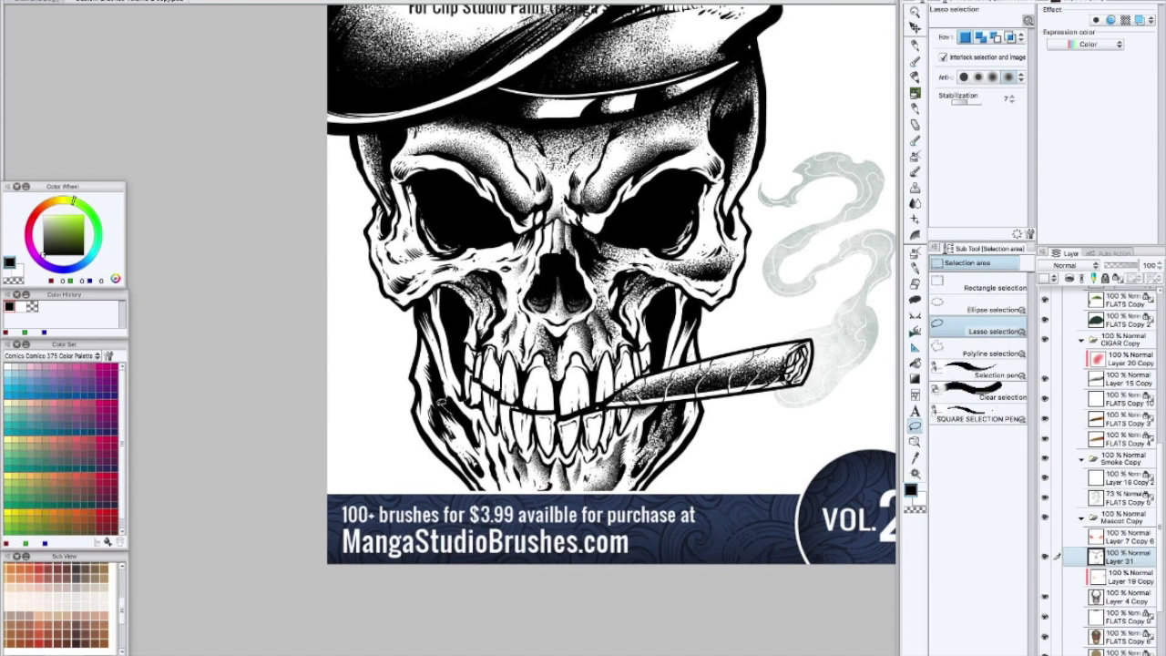
key("b")
left_click_drag(444, 416, 483, 471)
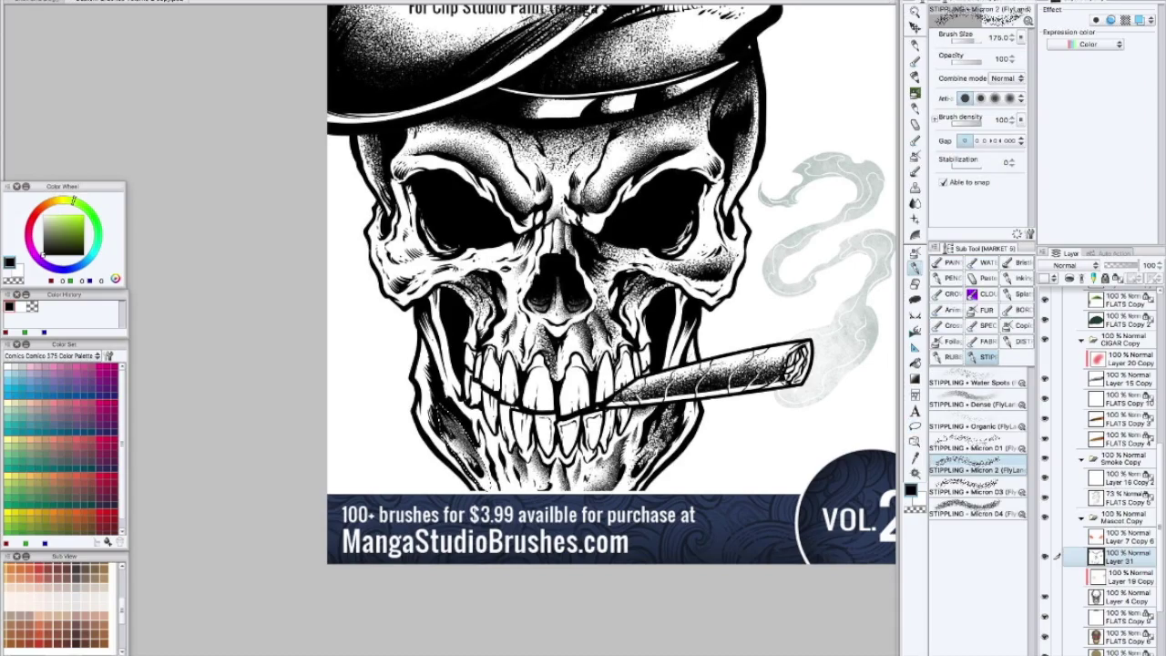